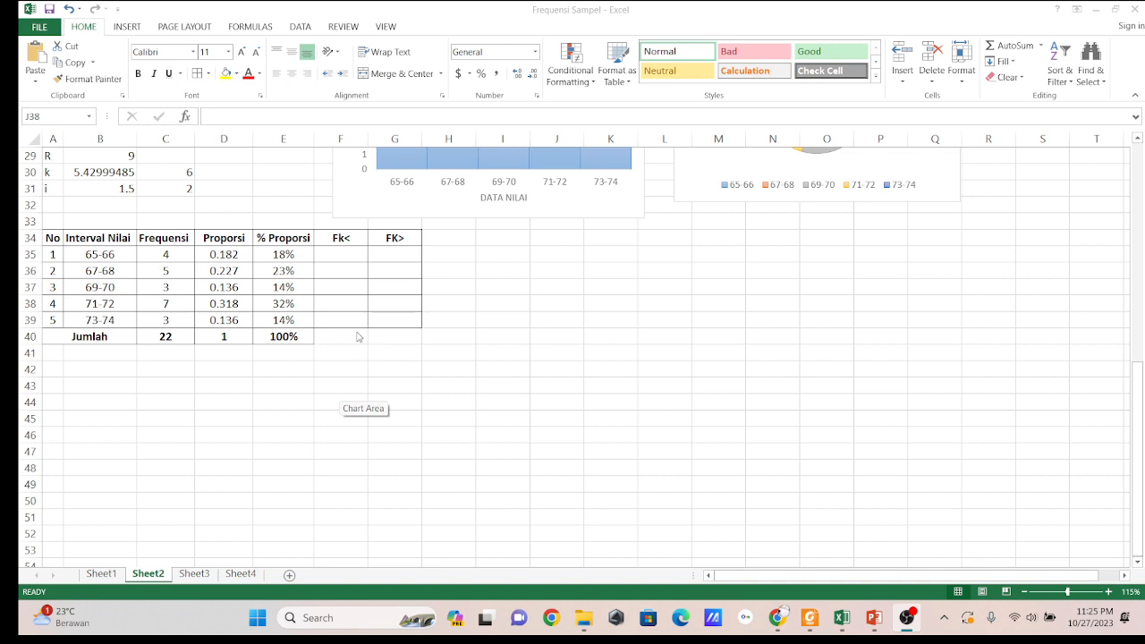
Examine the column headings of the frequency table in row 34, from No through Fk<.
{"action": "left_click", "coordinate": [87, 240]}
{"action": "left_click", "coordinate": [51, 240]}
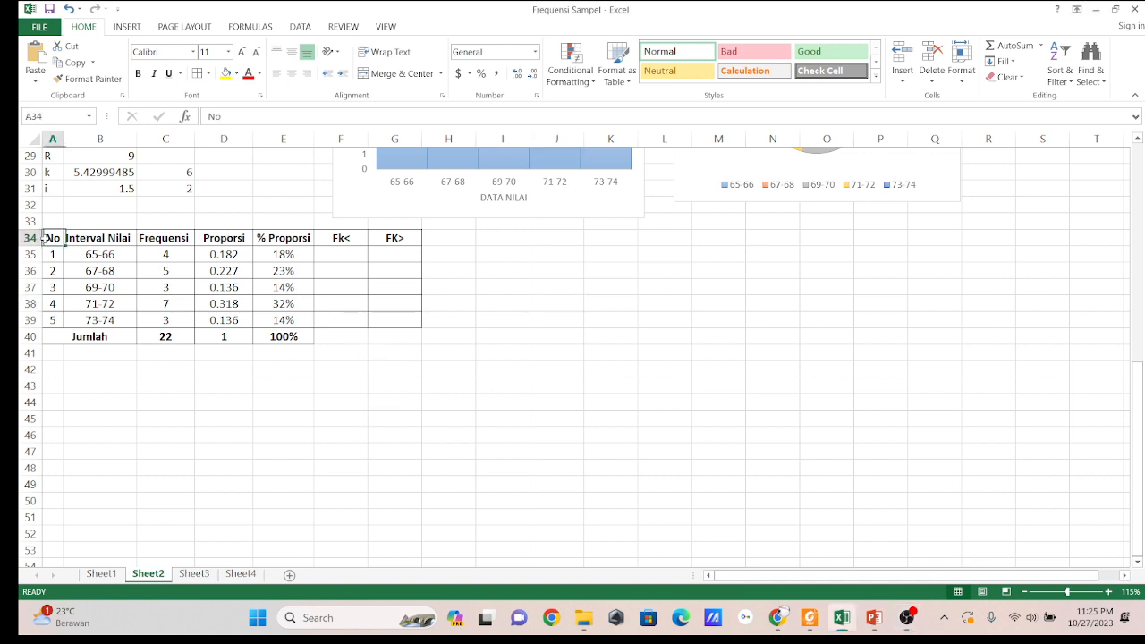
{"action": "left_click", "coordinate": [93, 240]}
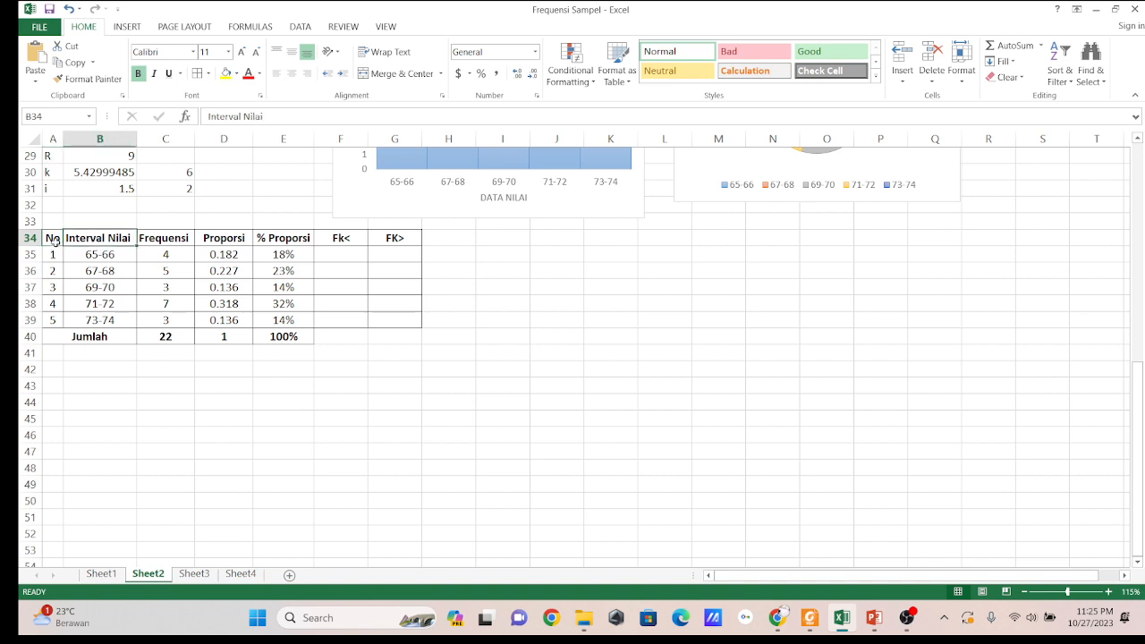
{"action": "left_click", "coordinate": [151, 240]}
{"action": "left_click", "coordinate": [225, 245]}
{"action": "left_click", "coordinate": [280, 239]}
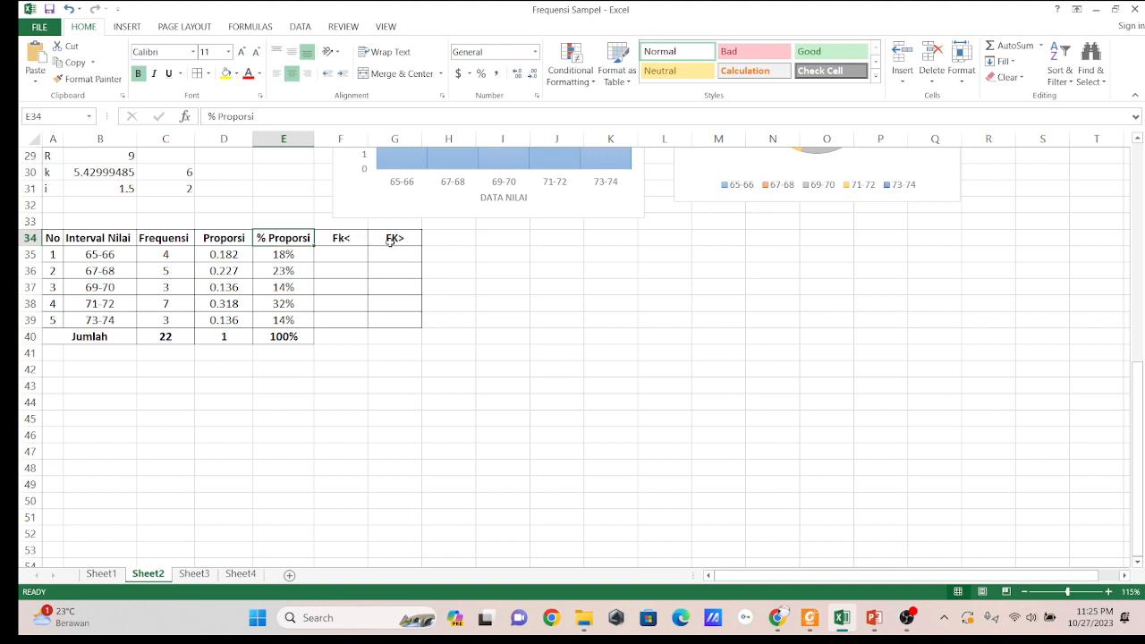
{"action": "left_click", "coordinate": [350, 237]}
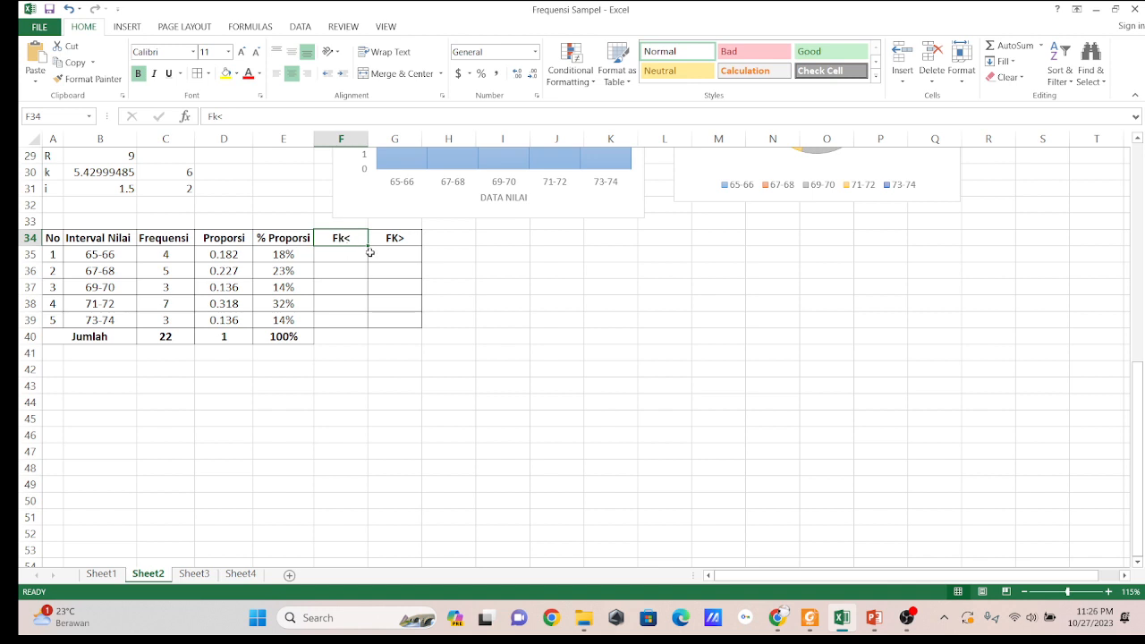
Correct the heading in cell G34 to read Fk> with a lowercase k.
{"action": "left_click", "coordinate": [394, 240]}
{"action": "double_click", "coordinate": [397, 239]}
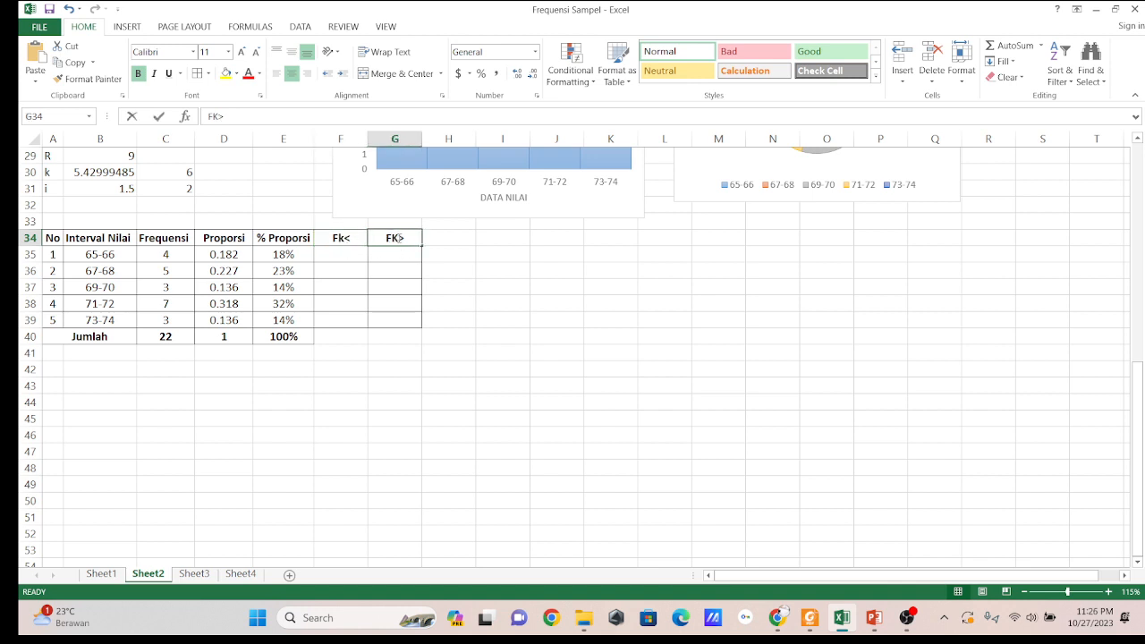
{"action": "key", "text": "BackSpace"}
{"action": "type", "text": "k"}
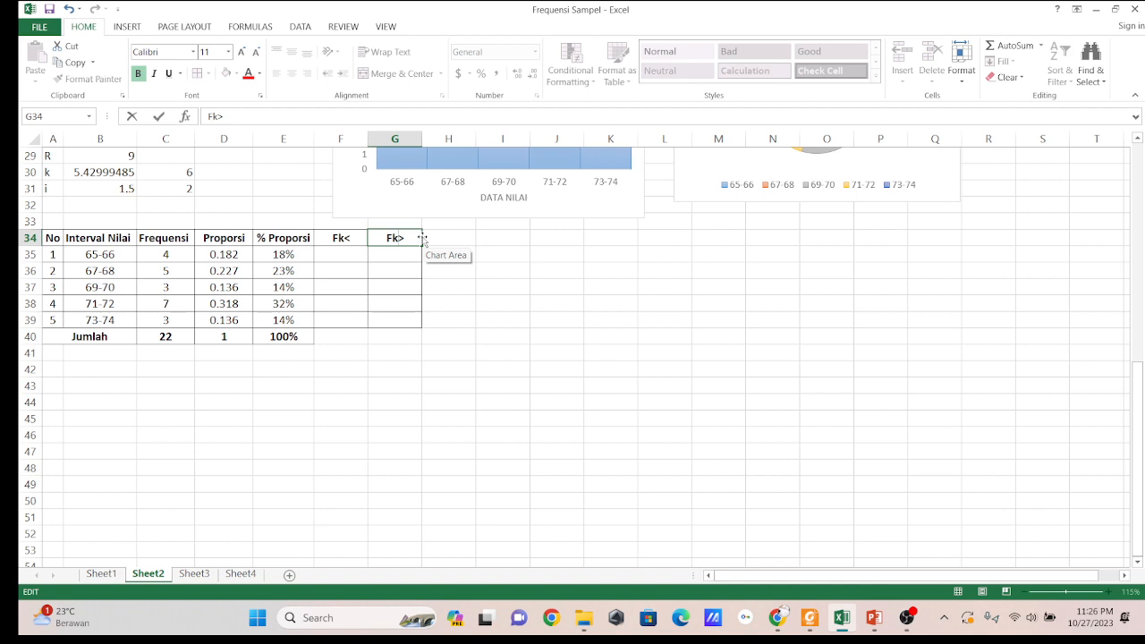
{"action": "left_click", "coordinate": [447, 237]}
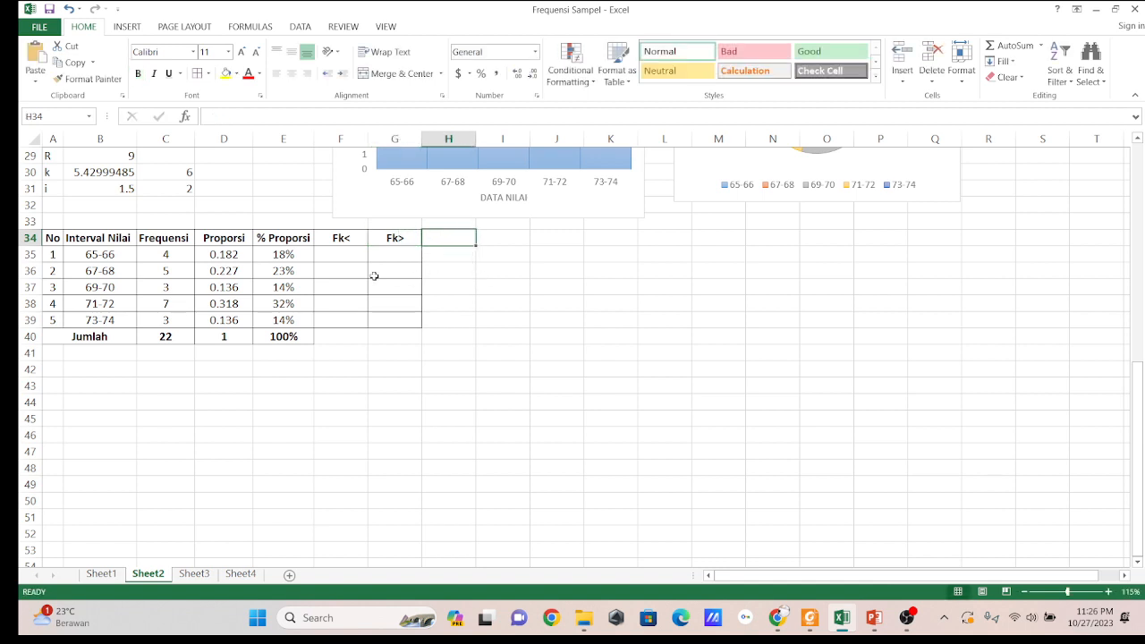
Insert an empty row directly below the table headings, above the 65-66 interval.
{"action": "left_click_drag", "start_coordinate": [341, 258], "coordinate": [345, 320]}
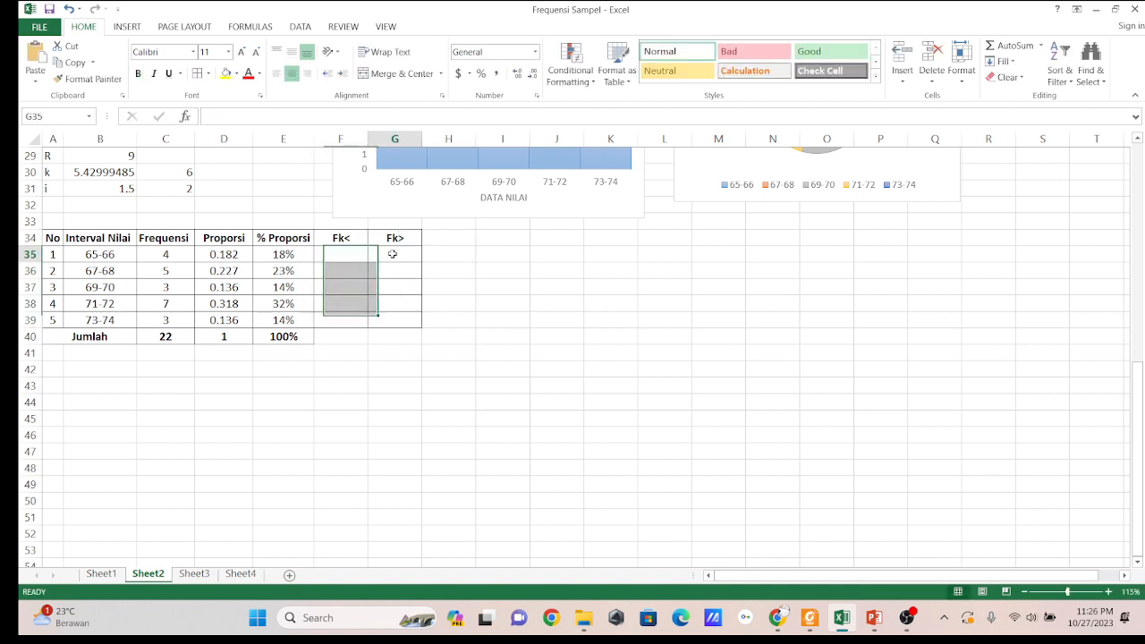
{"action": "left_click_drag", "start_coordinate": [391, 255], "coordinate": [393, 319]}
{"action": "left_click", "coordinate": [25, 254]}
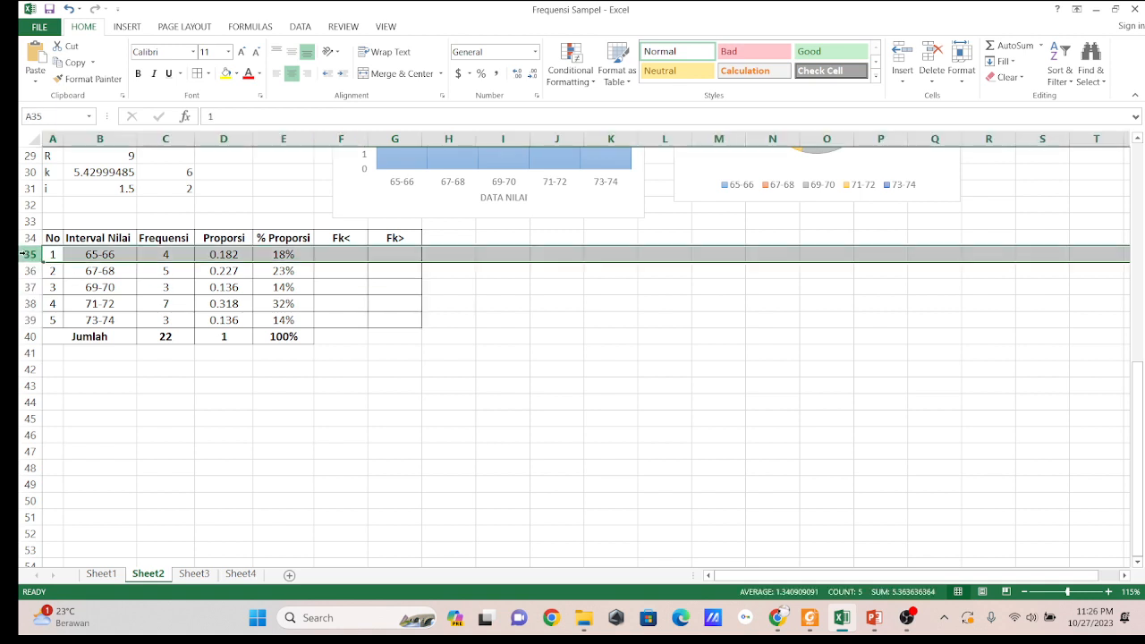
{"action": "right_click", "coordinate": [27, 254]}
{"action": "left_click", "coordinate": [51, 356]}
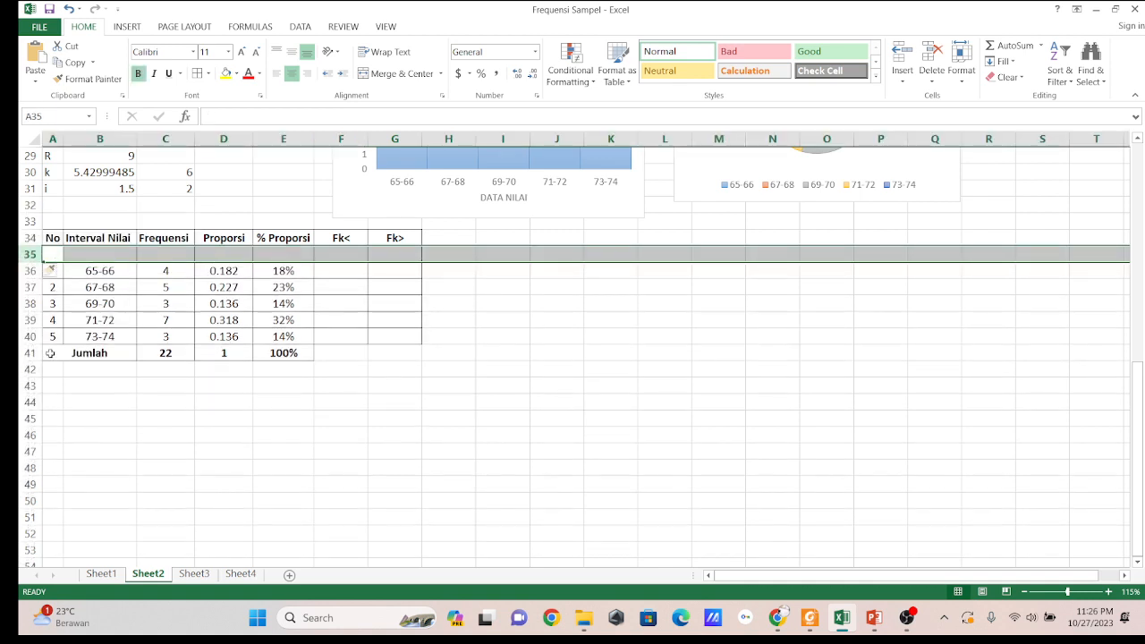
{"action": "left_click", "coordinate": [376, 271]}
{"action": "left_click", "coordinate": [59, 276]}
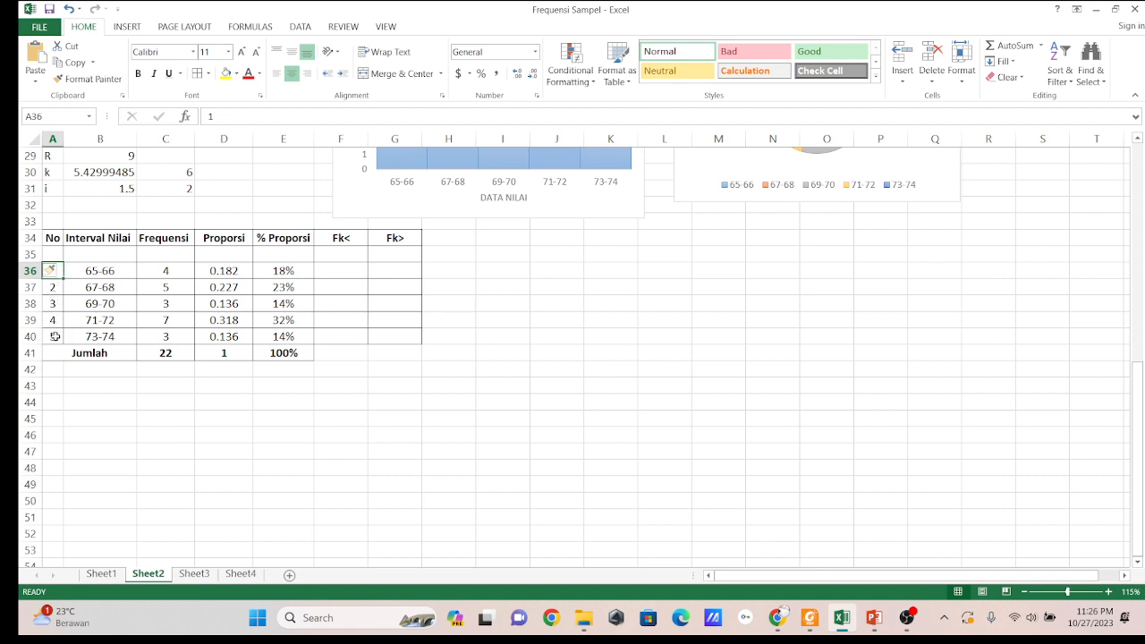
{"action": "left_click", "coordinate": [91, 298]}
{"action": "left_click_drag", "start_coordinate": [51, 254], "coordinate": [379, 260]}
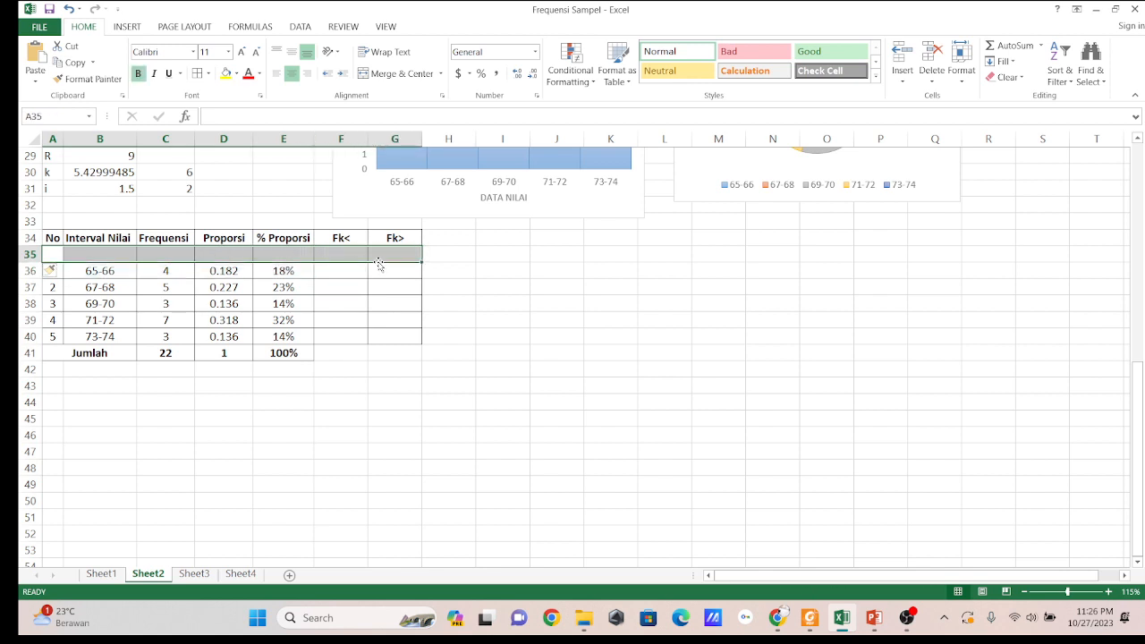
{"action": "left_click", "coordinate": [64, 254]}
{"action": "left_click_drag", "start_coordinate": [64, 254], "coordinate": [383, 252]}
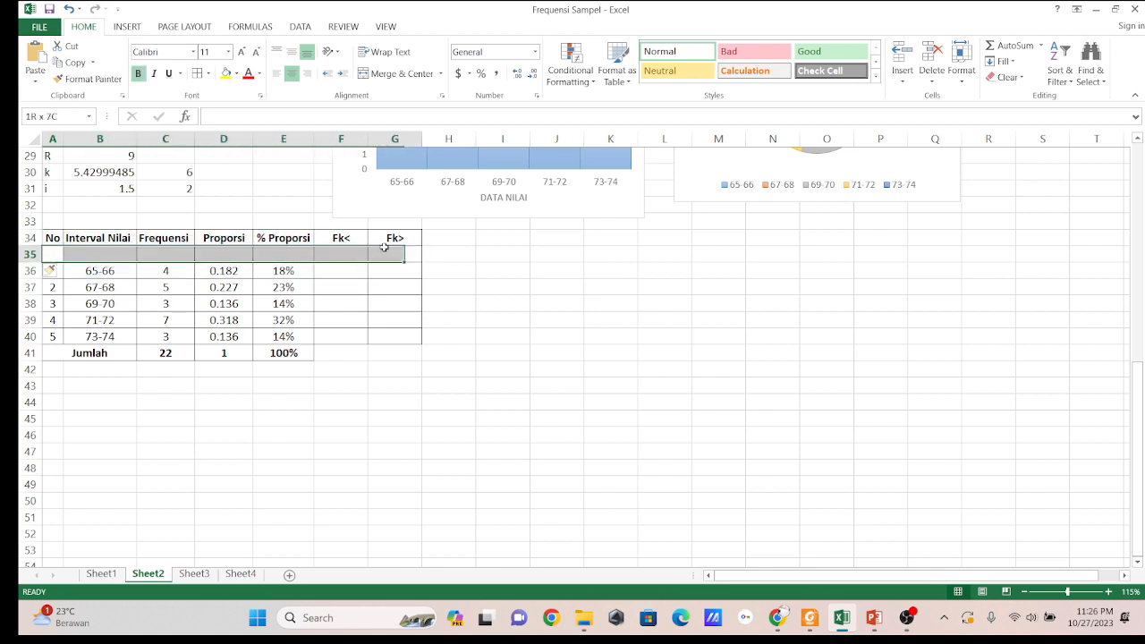
{"action": "left_click", "coordinate": [496, 271]}
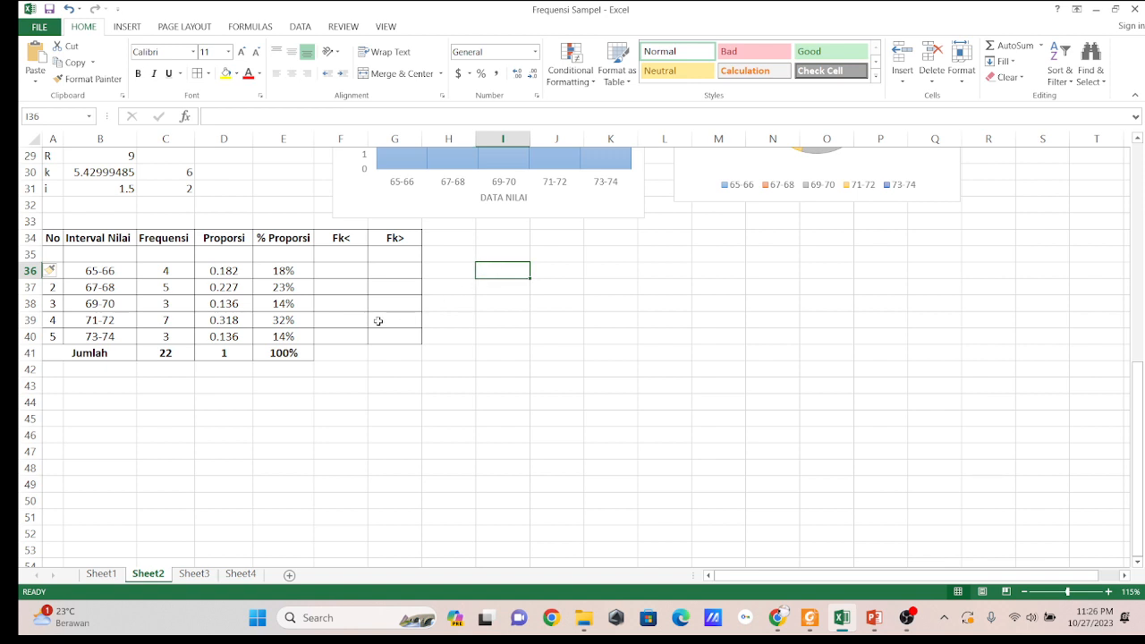
Enter 0 as the starting value of the Fk< column in cell F35.
{"action": "left_click", "coordinate": [345, 254]}
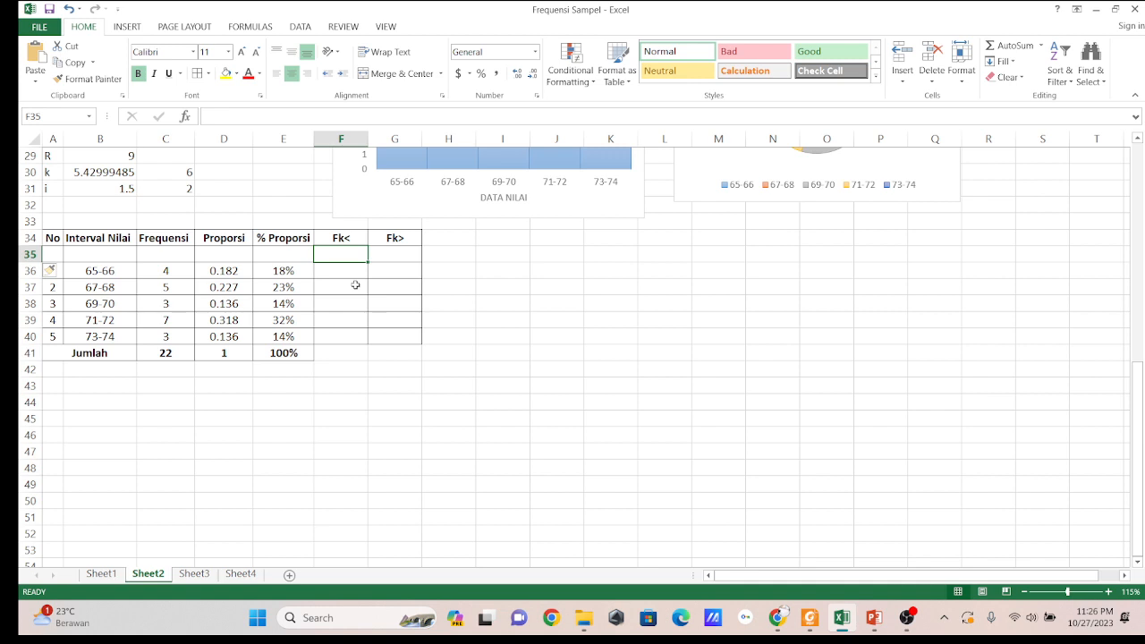
{"action": "type", "text": "0"}
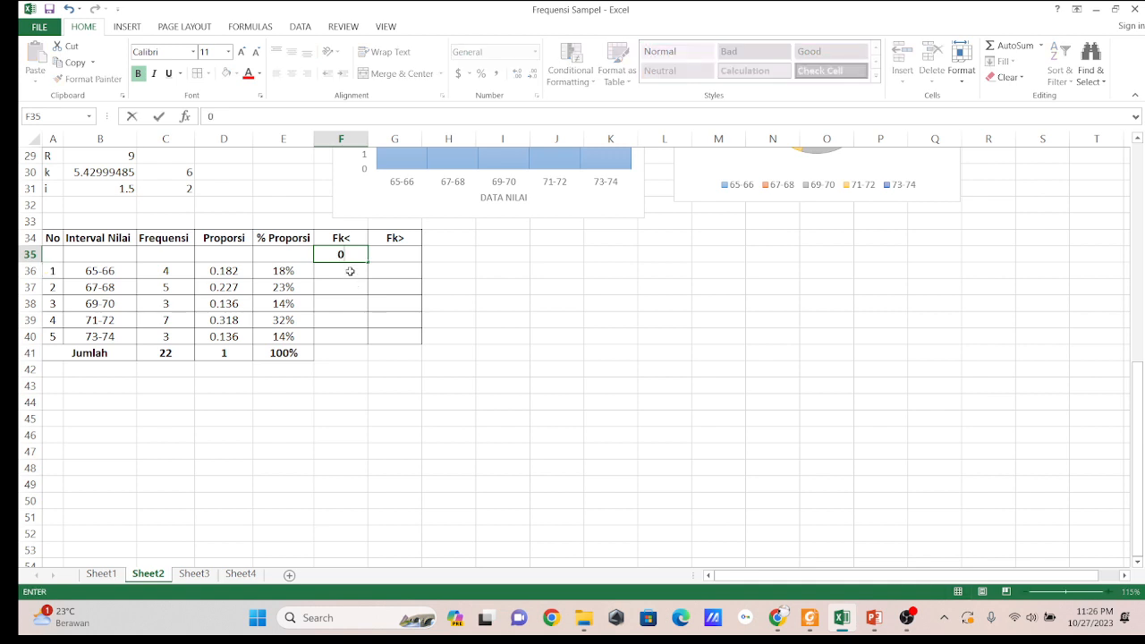
{"action": "key", "text": "Return"}
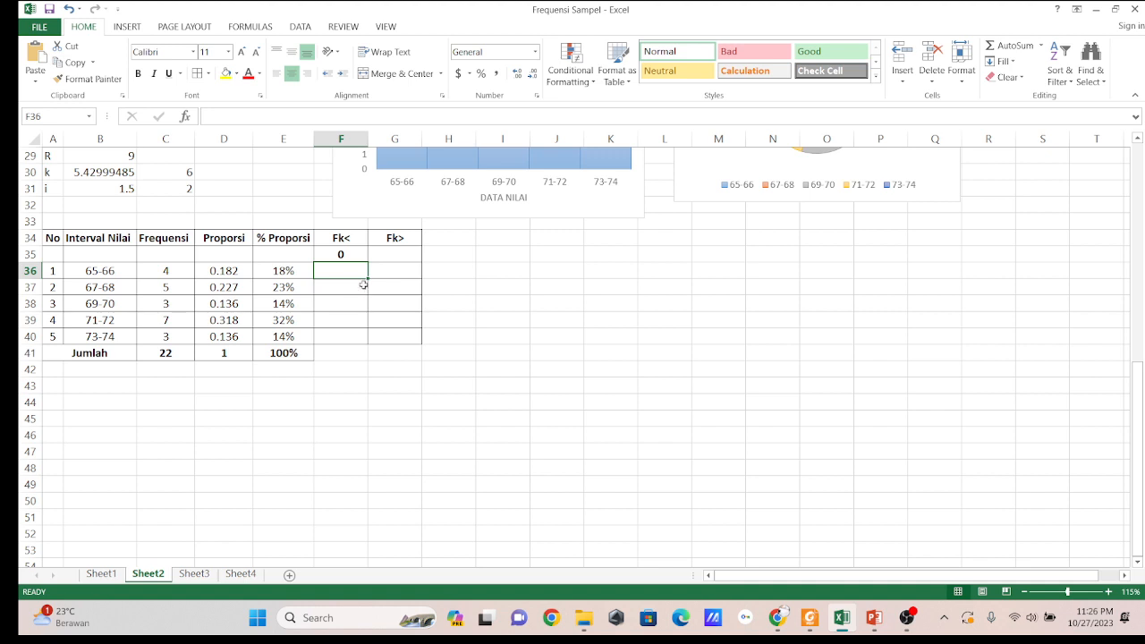
Calculate Fk< for the 65-66 interval in F36 with the formula =F35+C36.
{"action": "type", "text": "="}
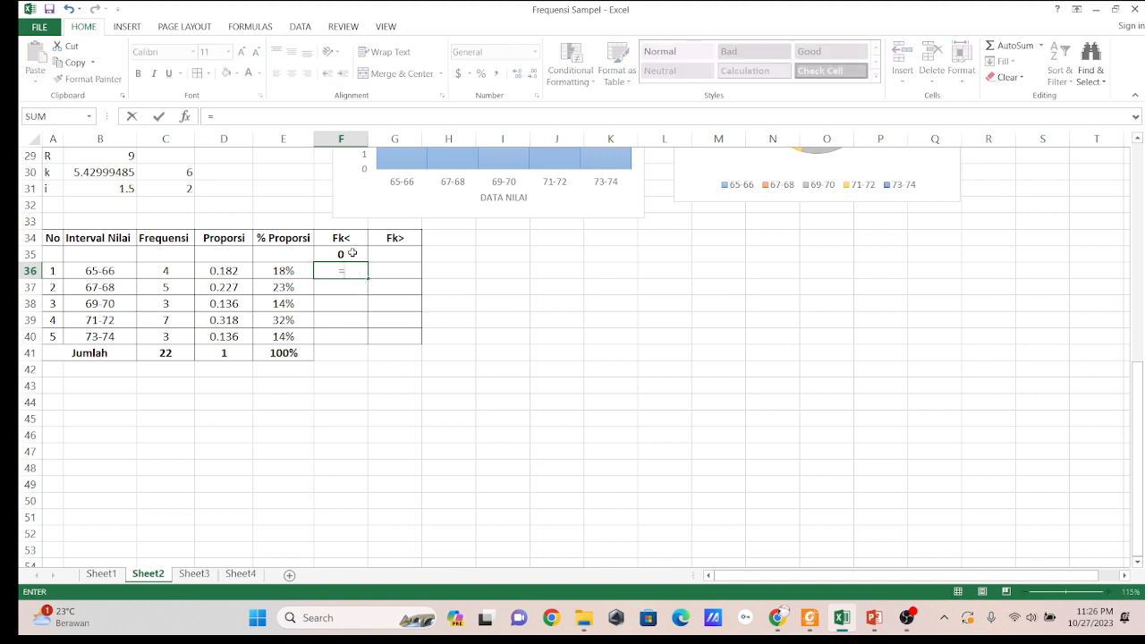
{"action": "left_click", "coordinate": [351, 254]}
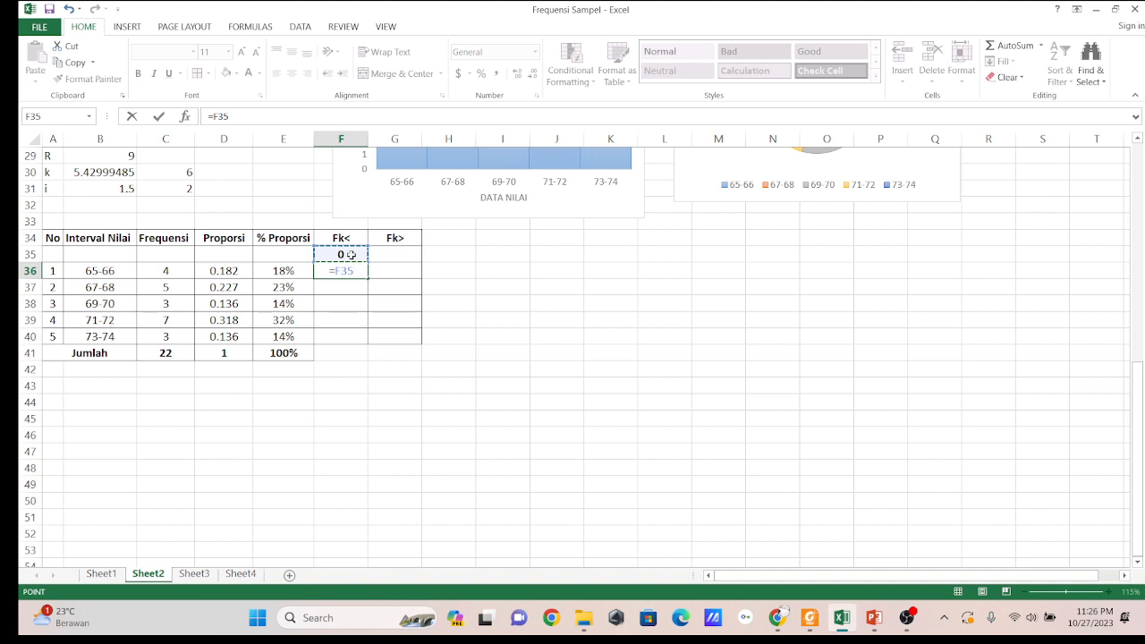
{"action": "type", "text": "+"}
{"action": "left_click", "coordinate": [169, 270]}
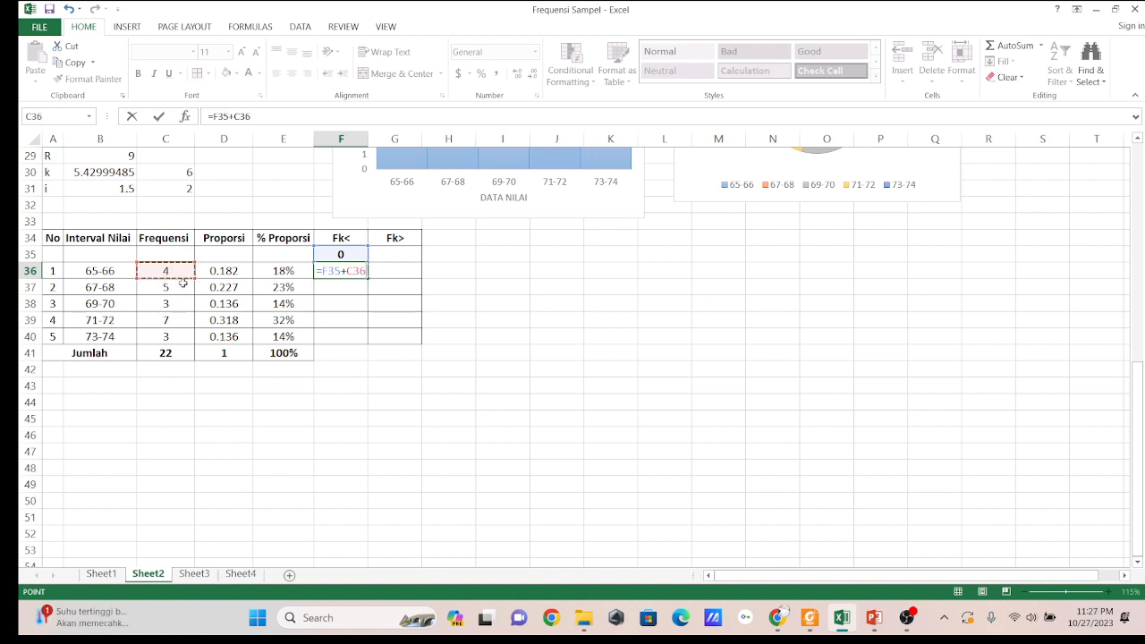
{"action": "key", "text": "Return"}
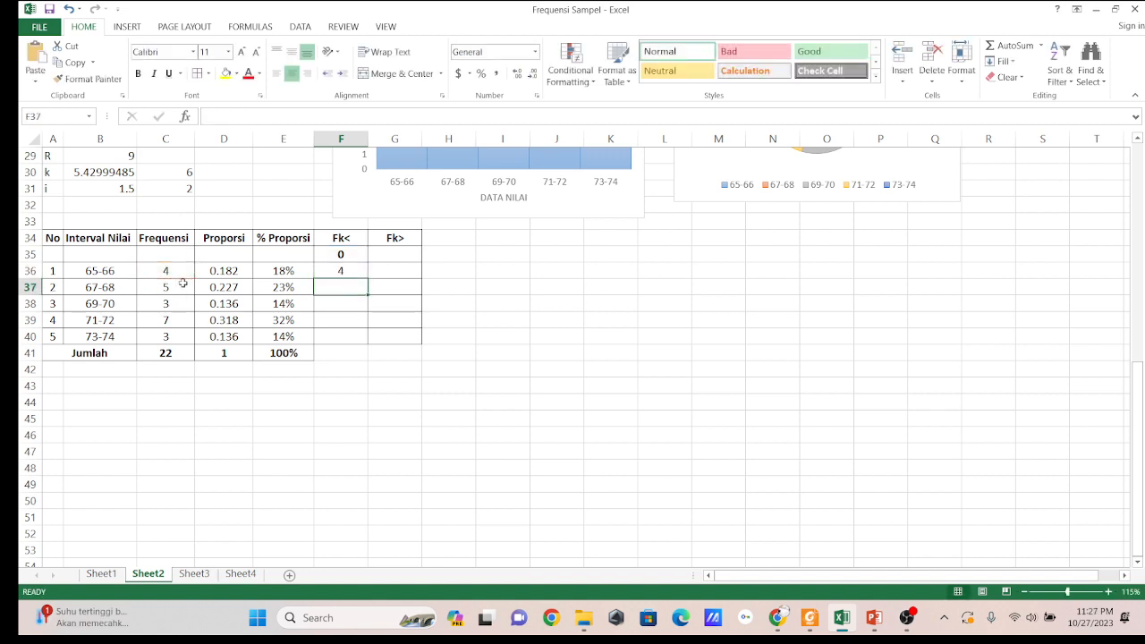
Re-enter the starting 0 in F35 and the cumulative frequency formula =F35+C36 in F36.
{"action": "left_click", "coordinate": [349, 270]}
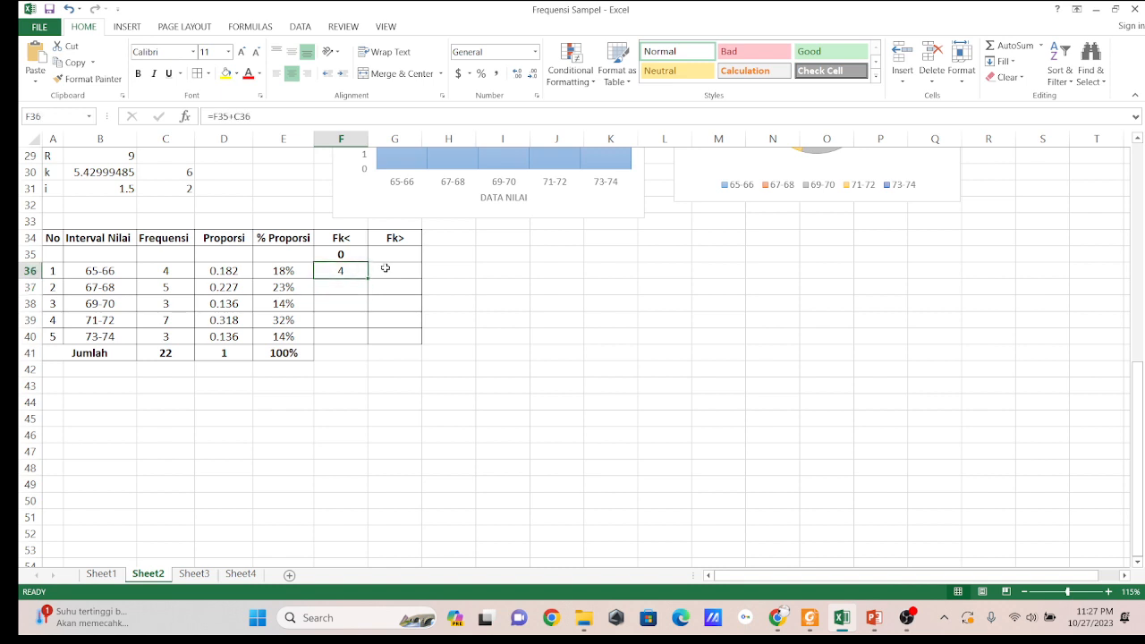
{"action": "left_click", "coordinate": [354, 255]}
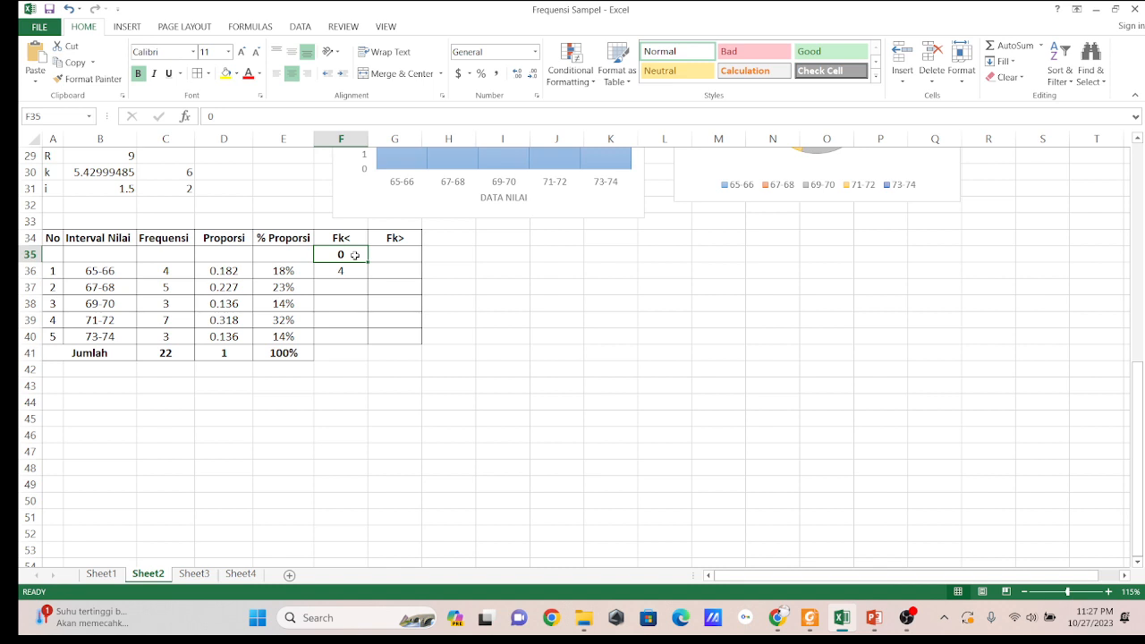
{"action": "type", "text": "0"}
{"action": "left_click", "coordinate": [347, 270]}
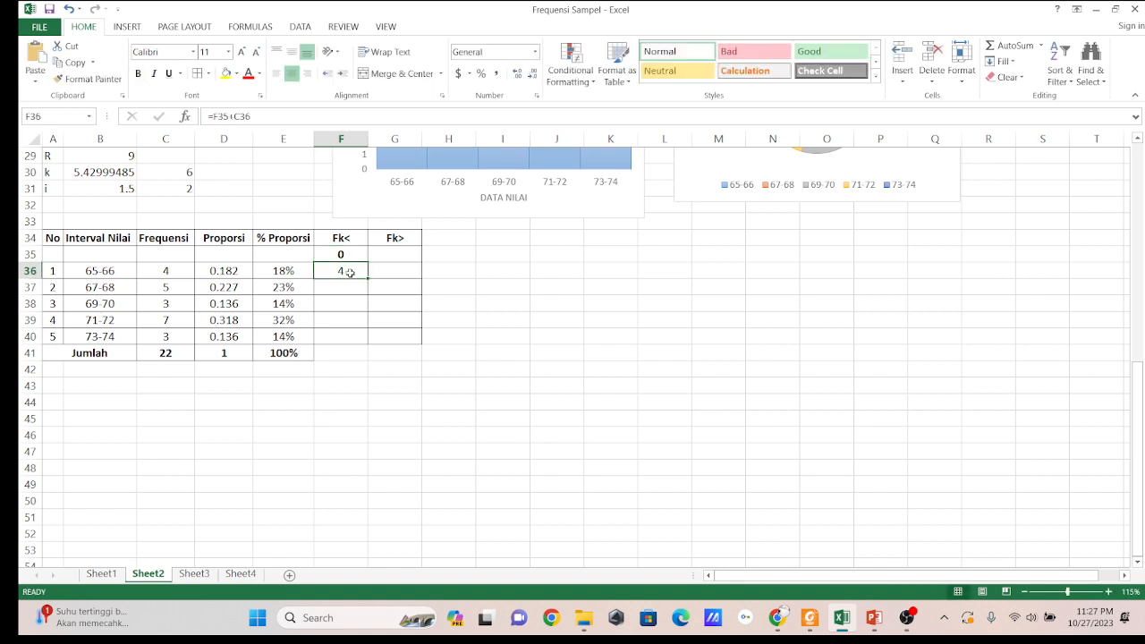
{"action": "type", "text": "="}
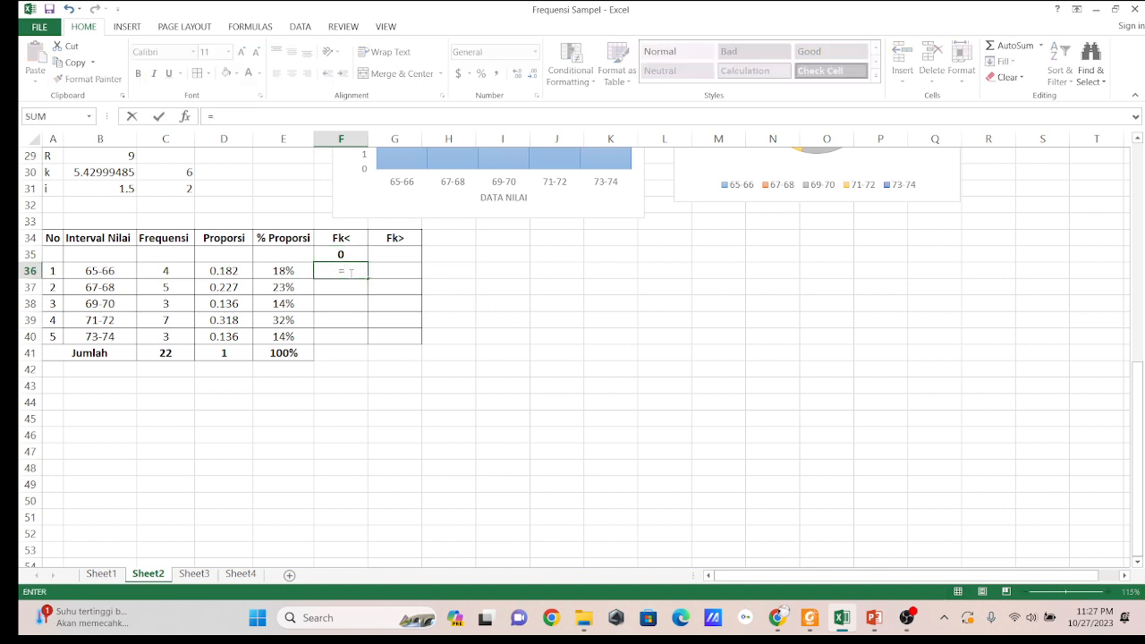
{"action": "left_click", "coordinate": [343, 254]}
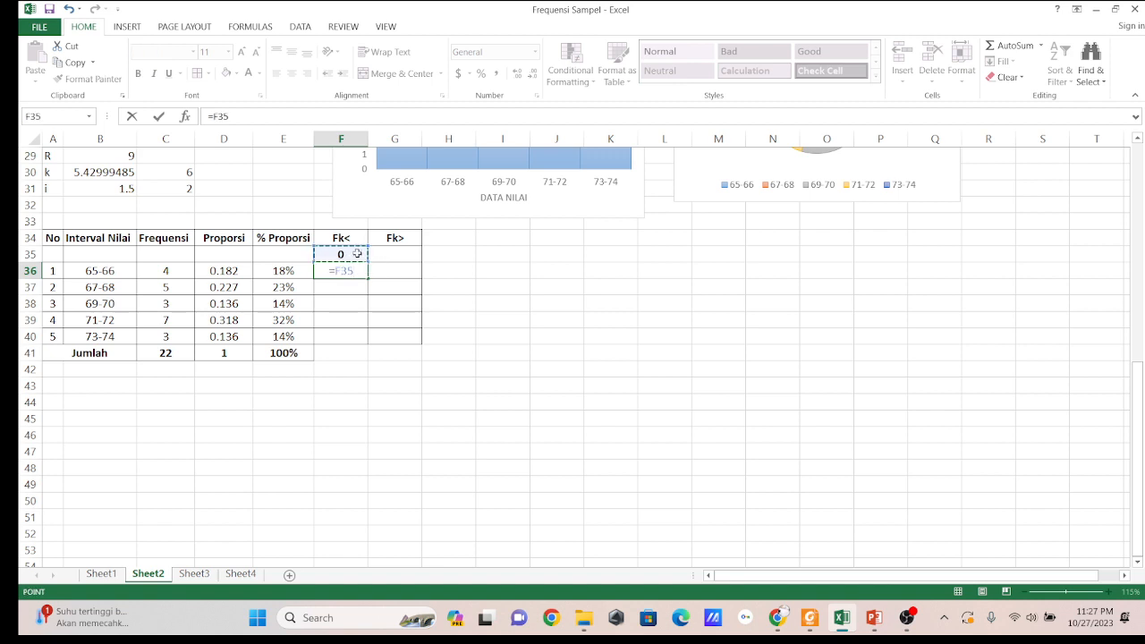
{"action": "type", "text": "+"}
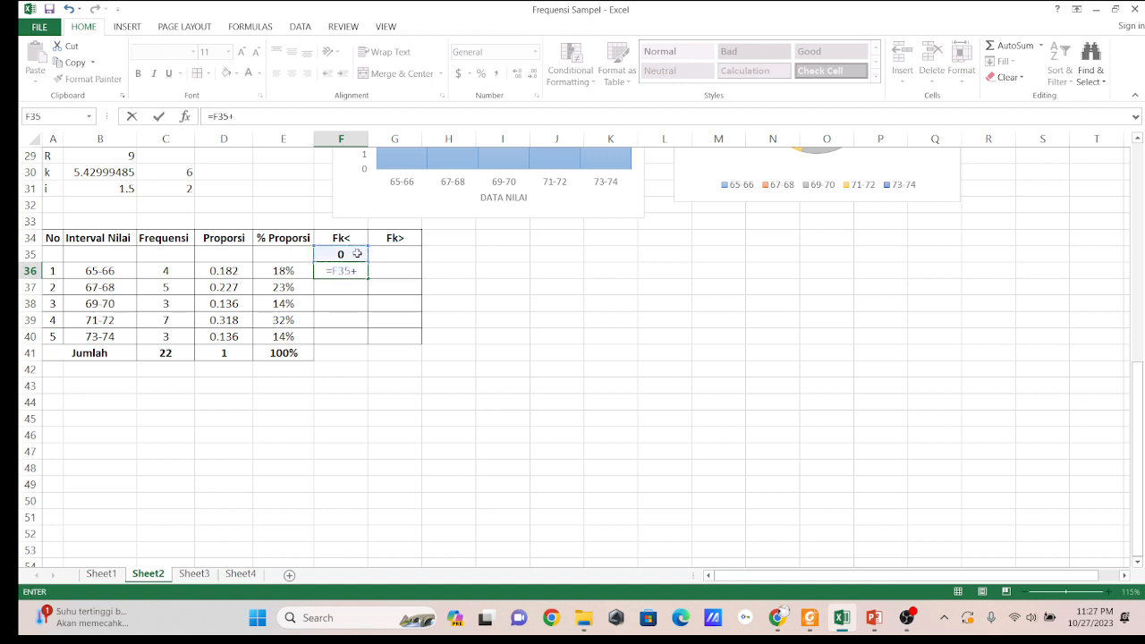
{"action": "left_click", "coordinate": [158, 273]}
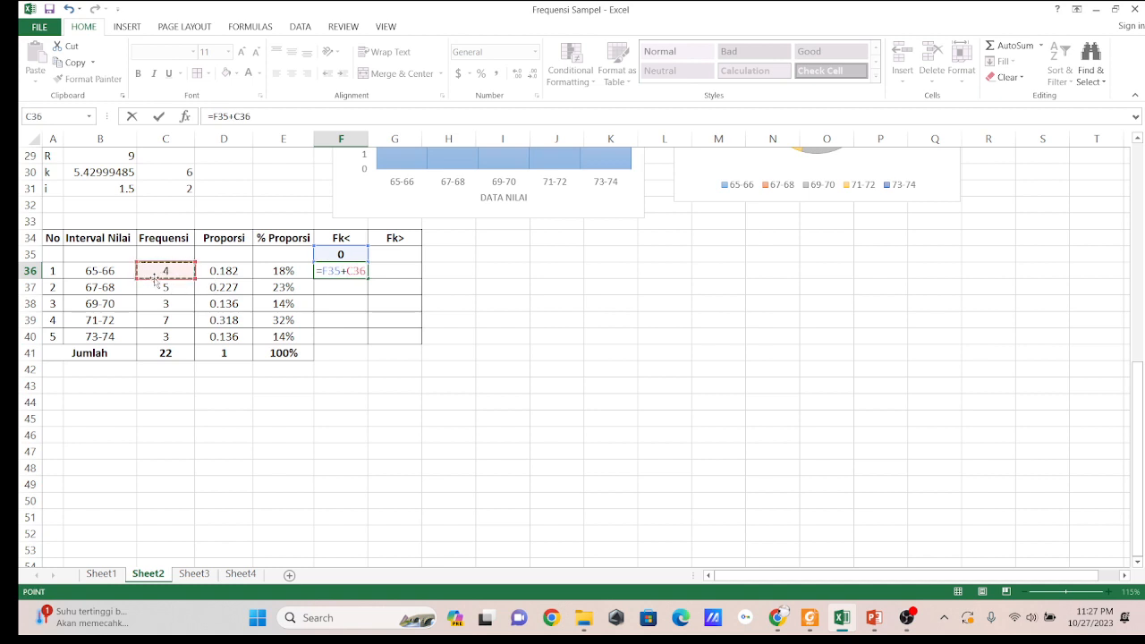
{"action": "key", "text": "Return"}
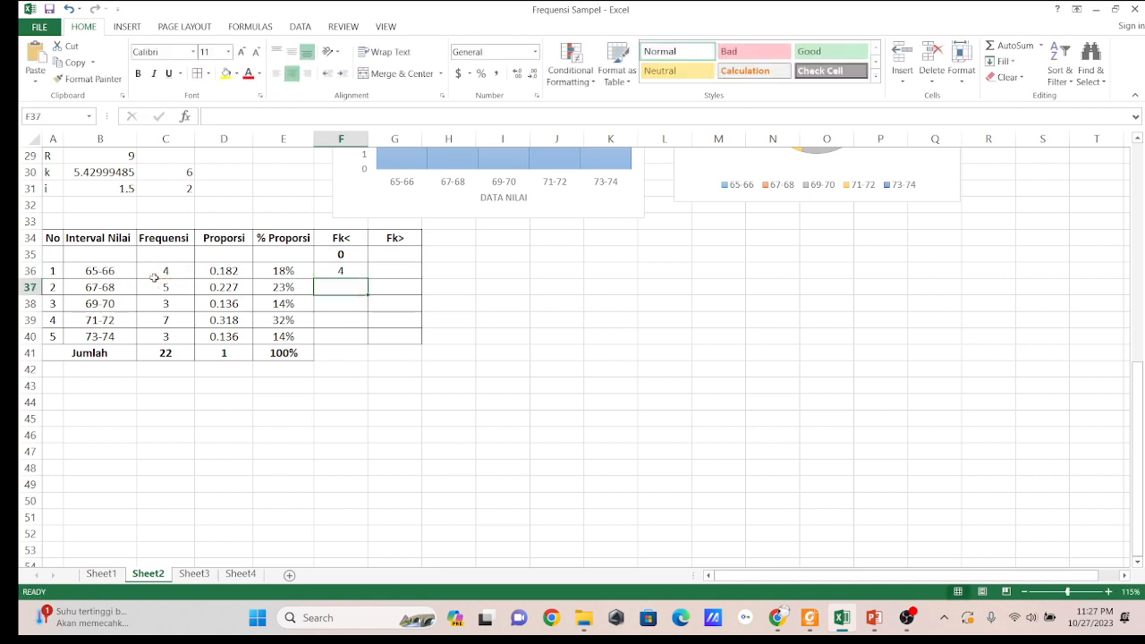
Fill the Fk< formula from F36 down through F40 and check the cells it adds.
{"action": "left_click", "coordinate": [345, 271]}
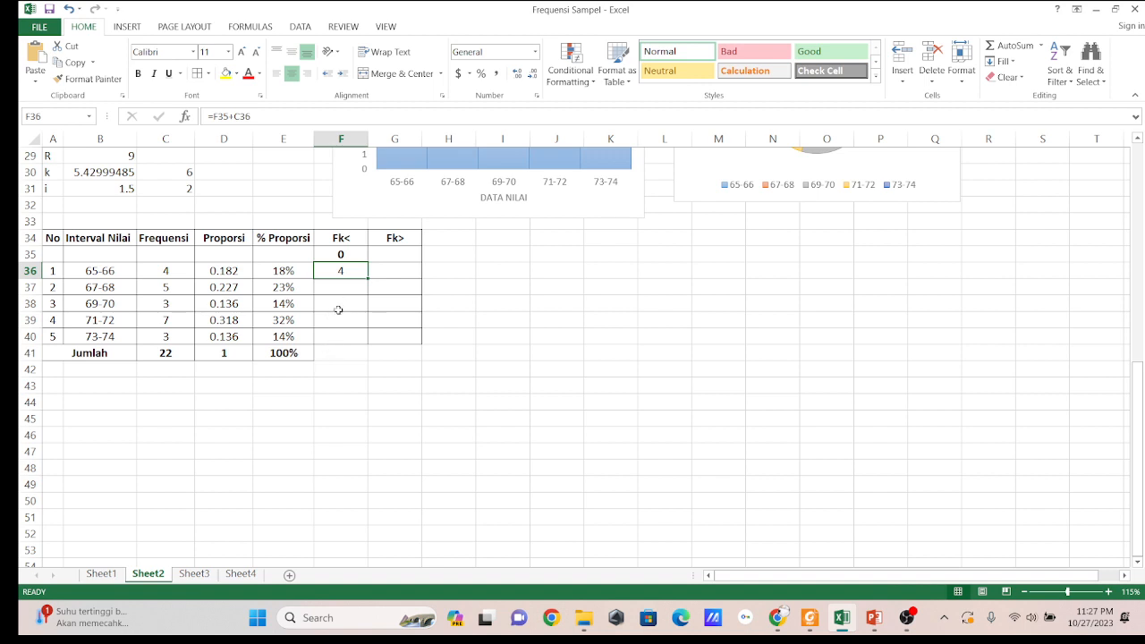
{"action": "left_click_drag", "start_coordinate": [368, 278], "coordinate": [365, 336]}
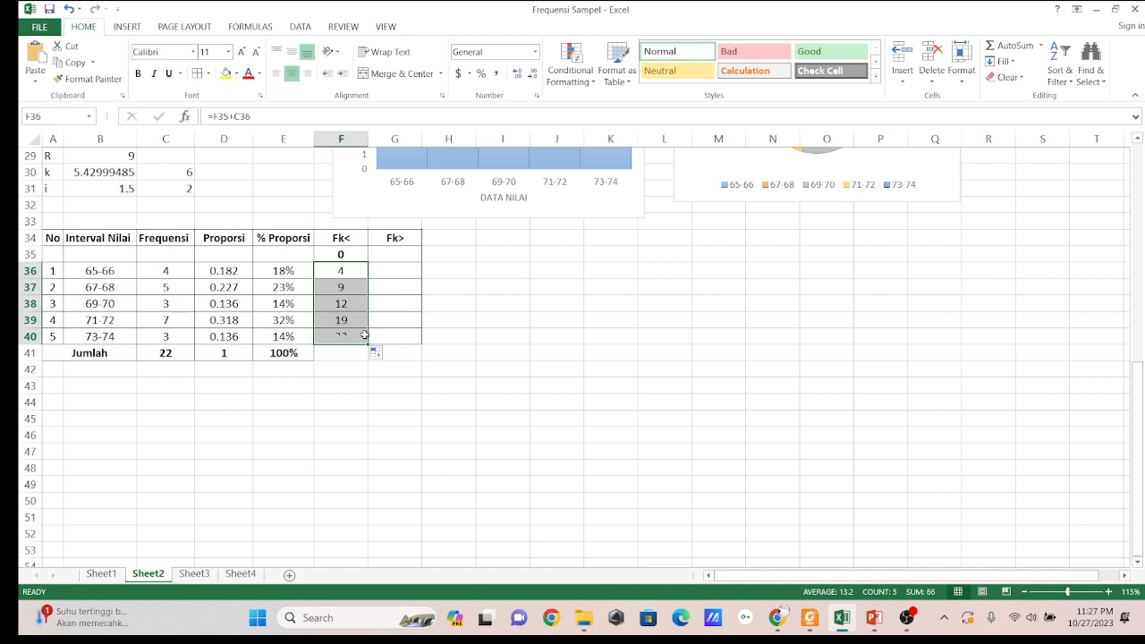
{"action": "left_click", "coordinate": [349, 272]}
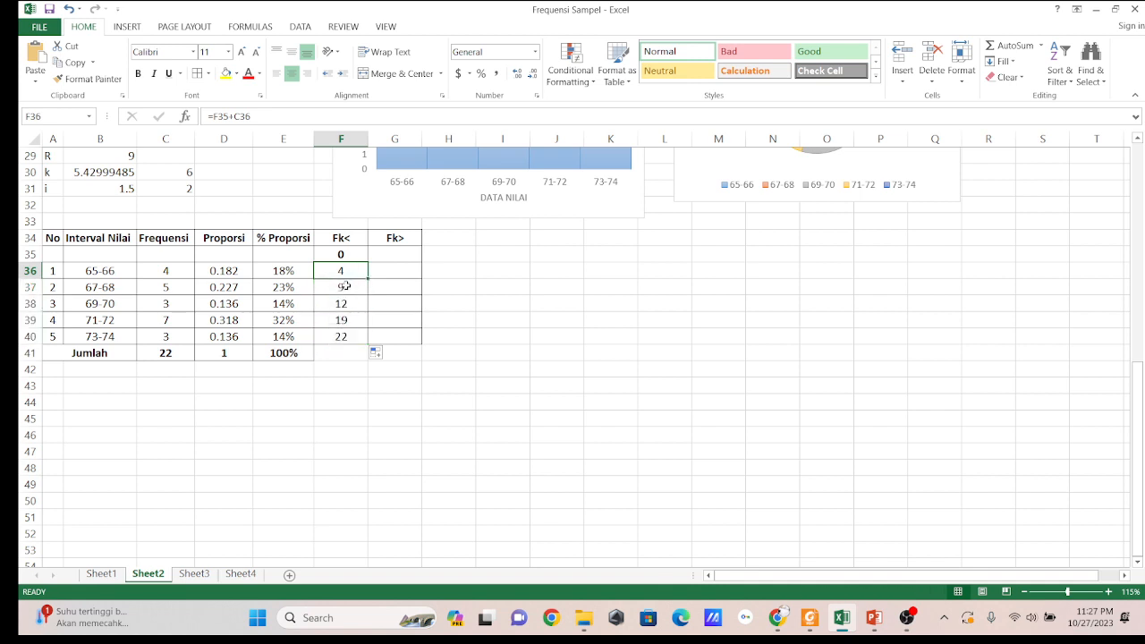
{"action": "left_click", "coordinate": [343, 287]}
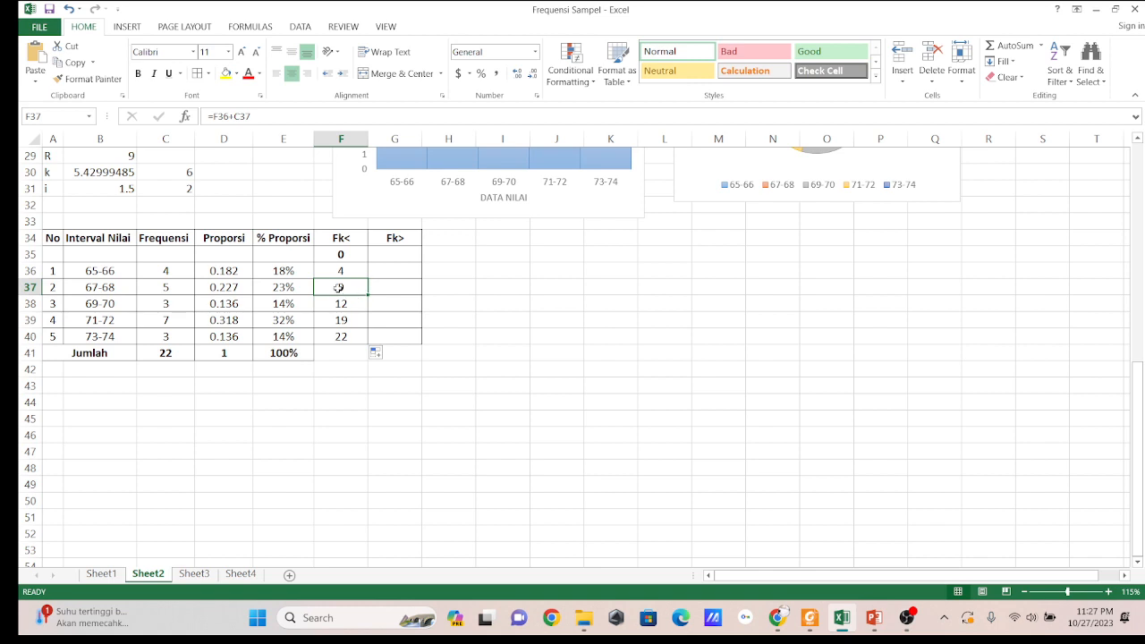
{"action": "left_click", "coordinate": [341, 272]}
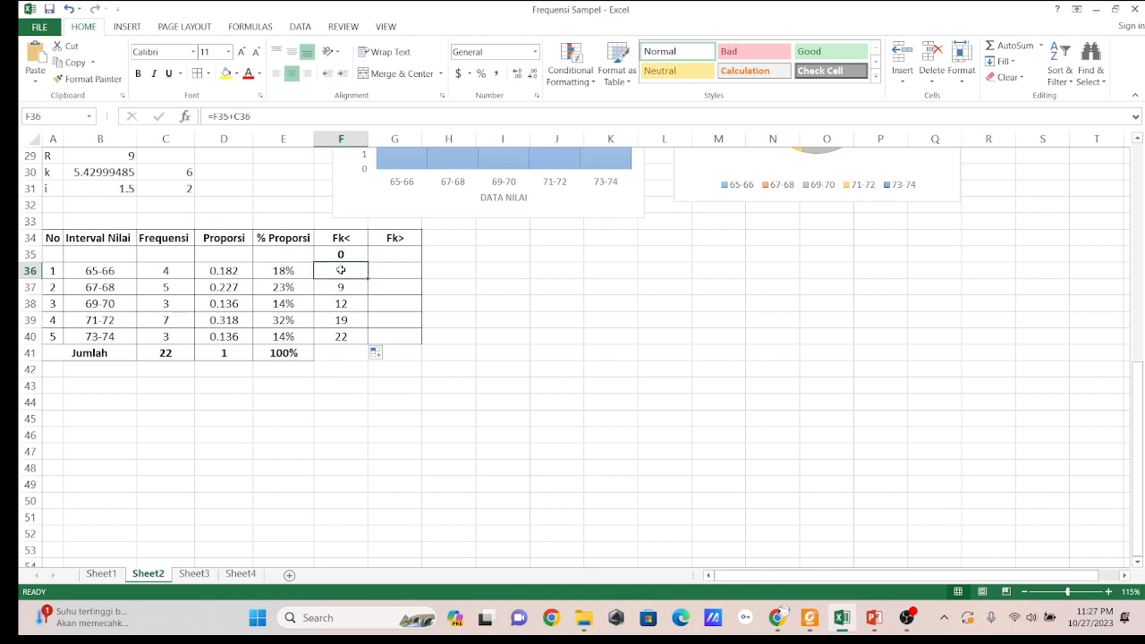
{"action": "left_click", "coordinate": [178, 291]}
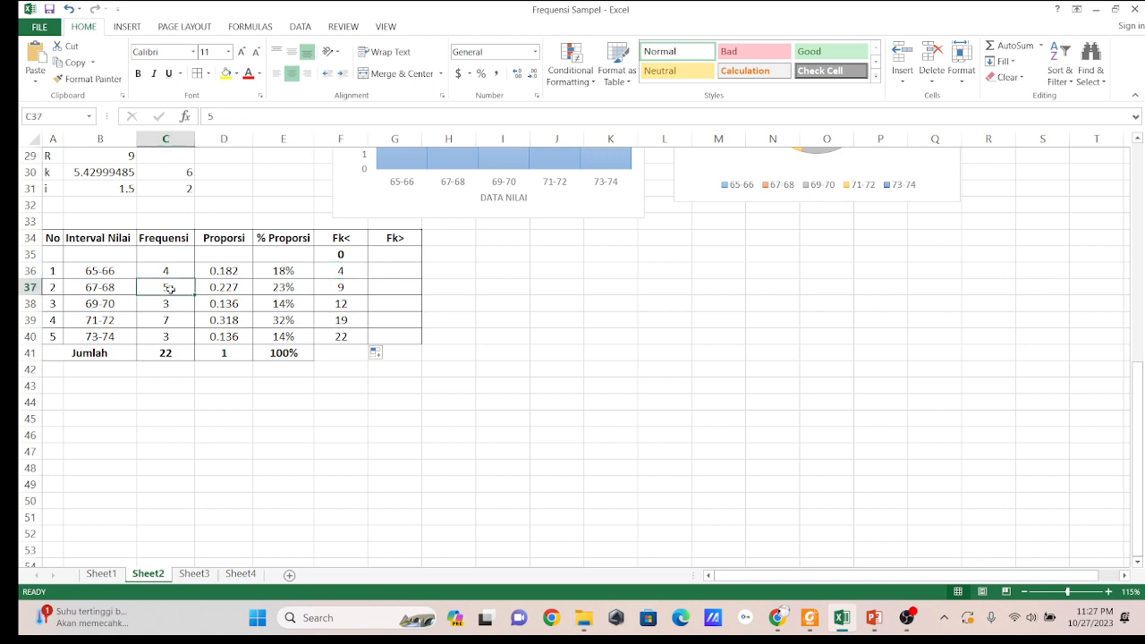
Review the Fk< formulas in F37 and F40, and remove the bold formatting from the starting 0 in F35.
{"action": "left_click", "coordinate": [338, 292]}
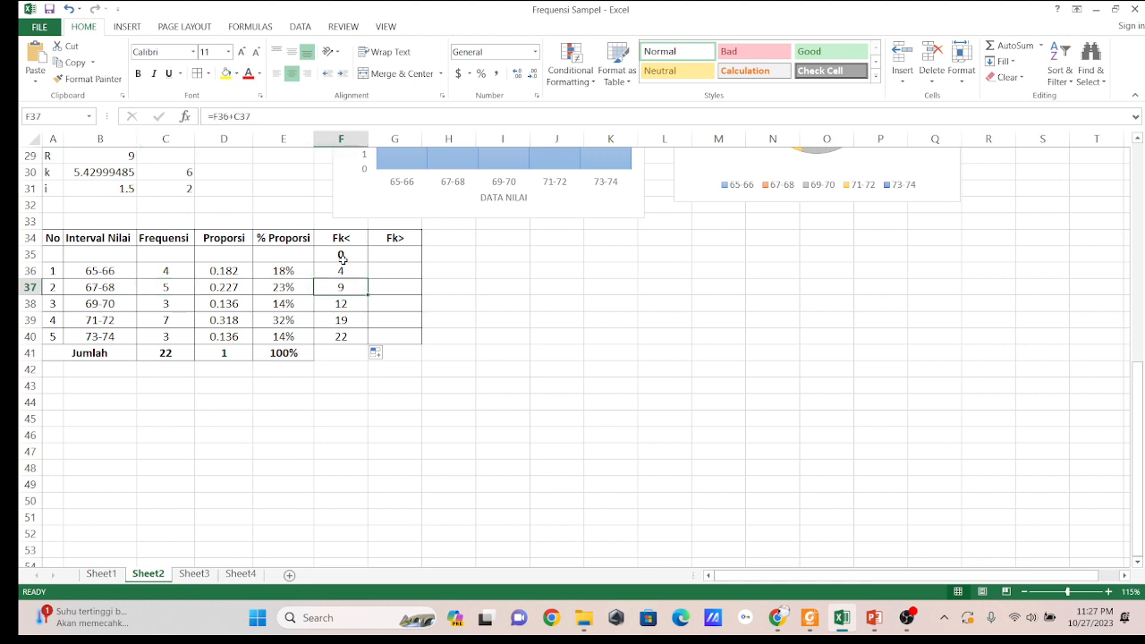
{"action": "left_click", "coordinate": [336, 335]}
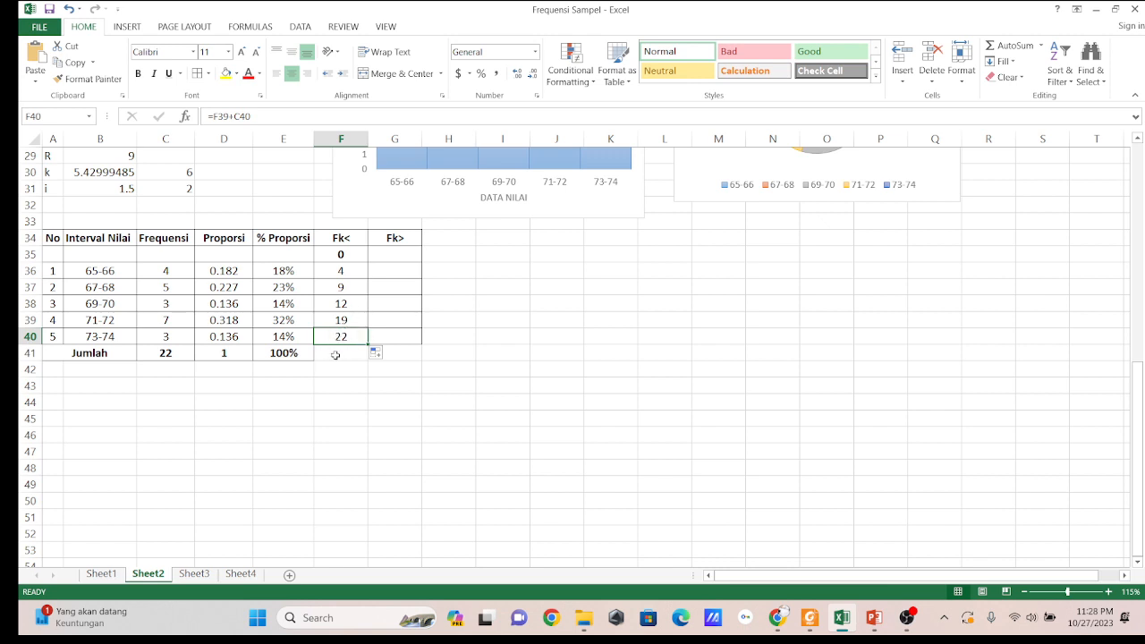
{"action": "left_click", "coordinate": [345, 256]}
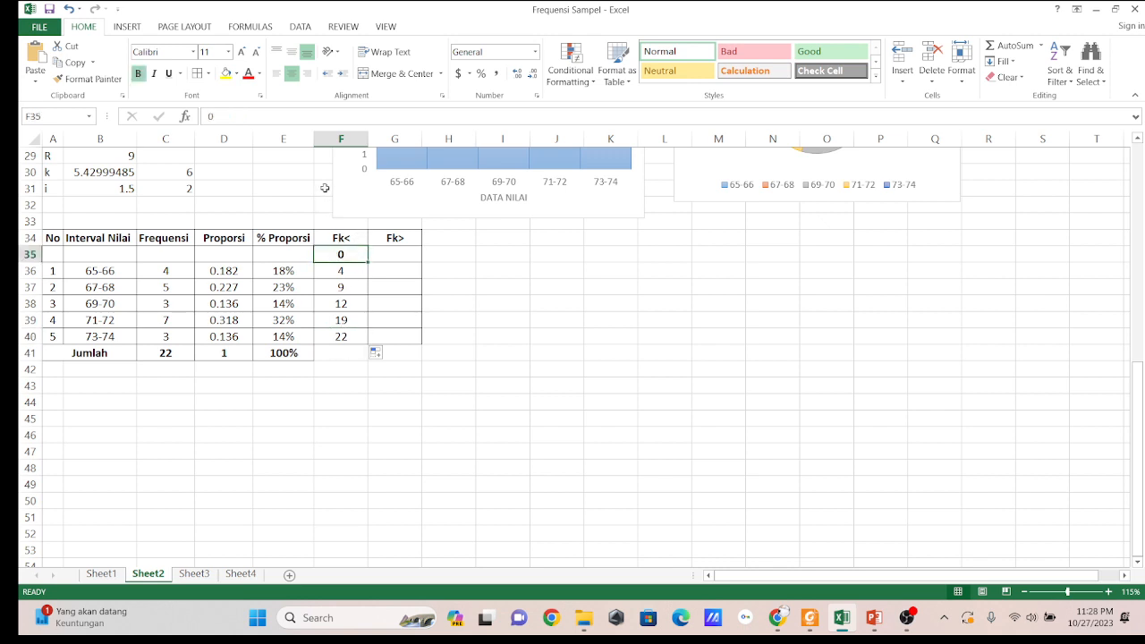
{"action": "left_click", "coordinate": [139, 74]}
Enter 22 as the starting value of the Fk> column in cell G35.
{"action": "left_click", "coordinate": [383, 257]}
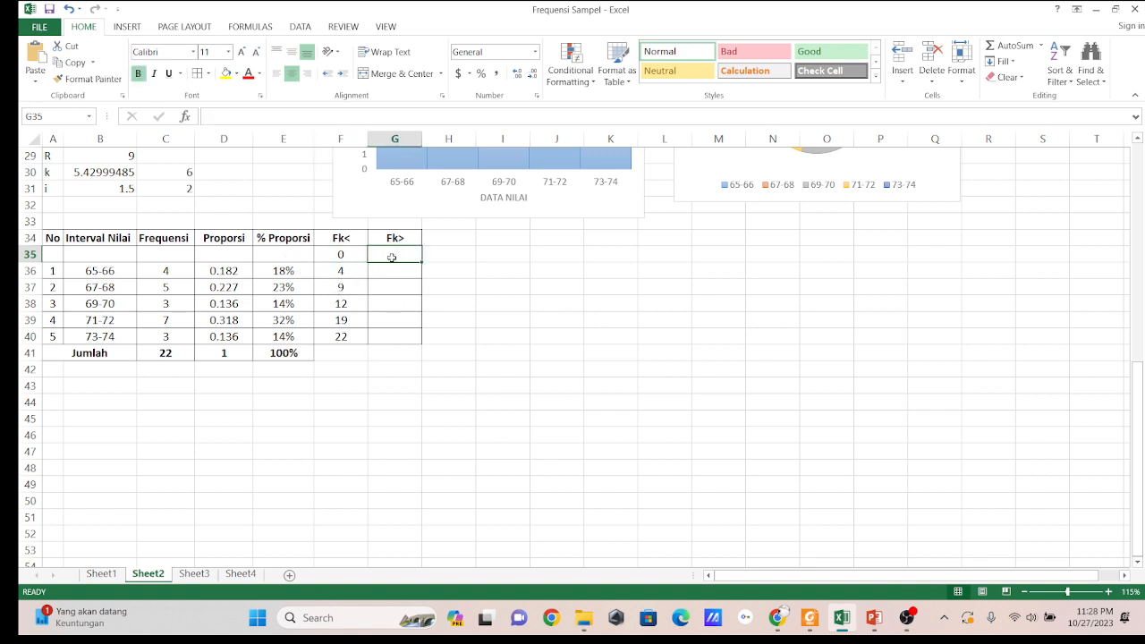
{"action": "left_click", "coordinate": [341, 257]}
{"action": "left_click", "coordinate": [397, 255]}
{"action": "type", "text": "22"}
{"action": "key", "text": "Return"}
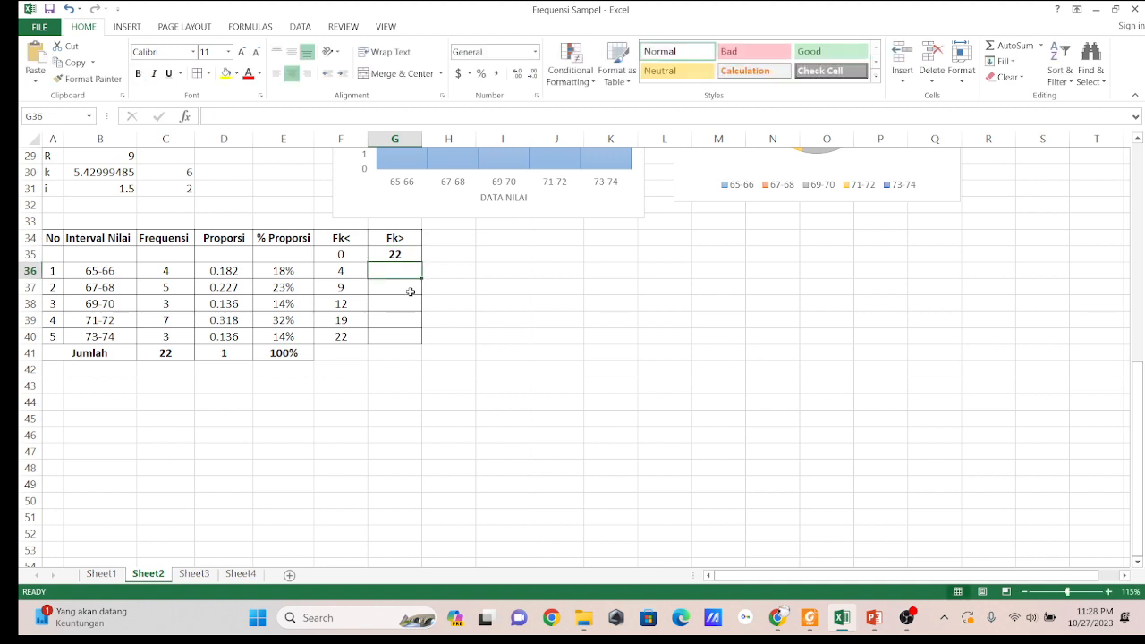
Calculate Fk> for the 65-66 interval in G36 with the formula =G35-C36.
{"action": "type", "text": "="}
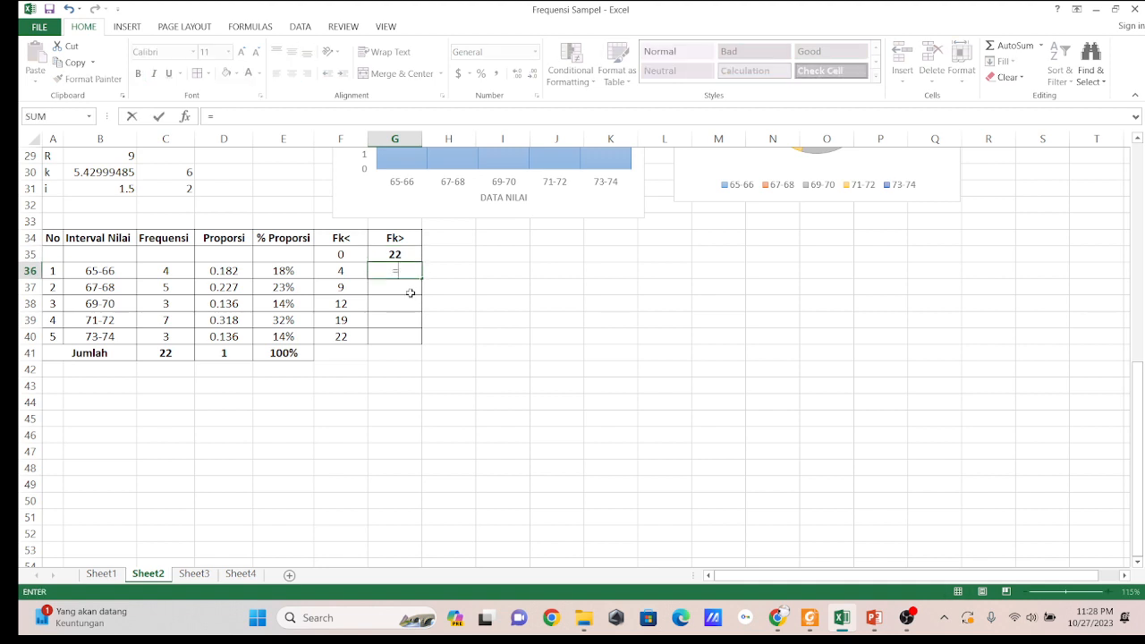
{"action": "left_click", "coordinate": [413, 255]}
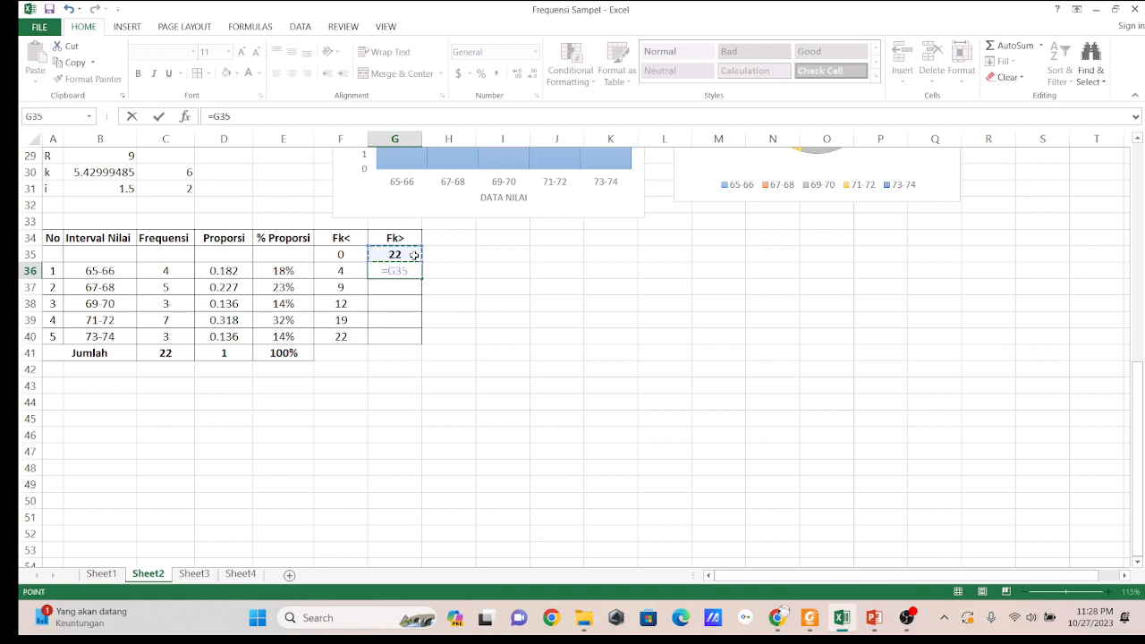
{"action": "type", "text": "-"}
{"action": "left_click", "coordinate": [170, 272]}
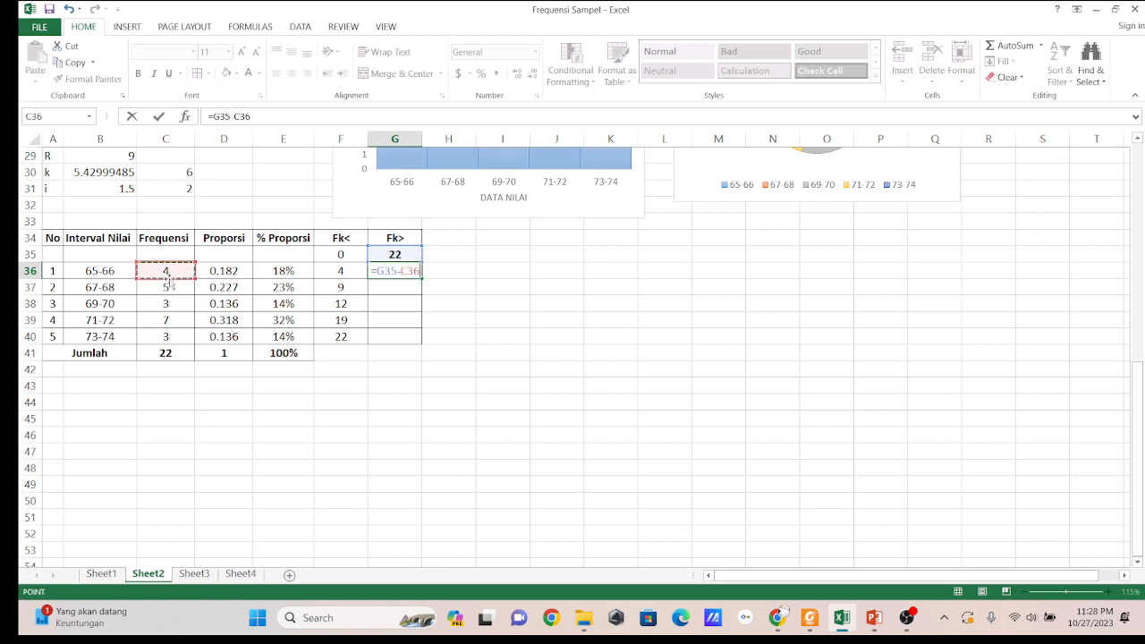
{"action": "key", "text": "Return"}
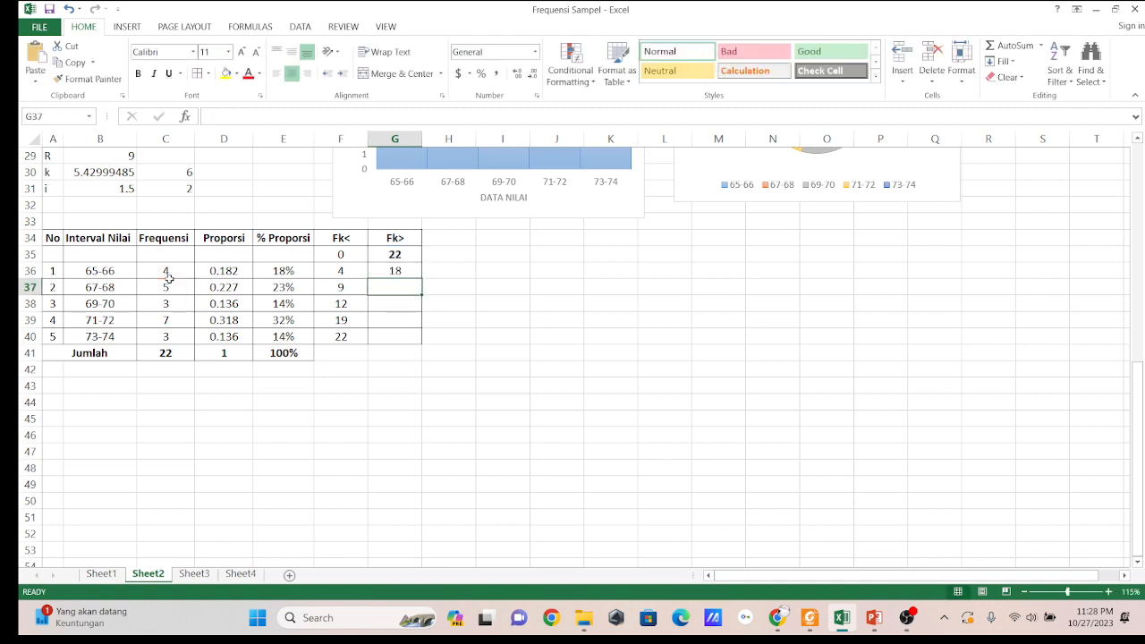
Fill the Fk> formula from G36 down through G40 and compare the first and last values of both cumulative columns.
{"action": "left_click", "coordinate": [413, 268]}
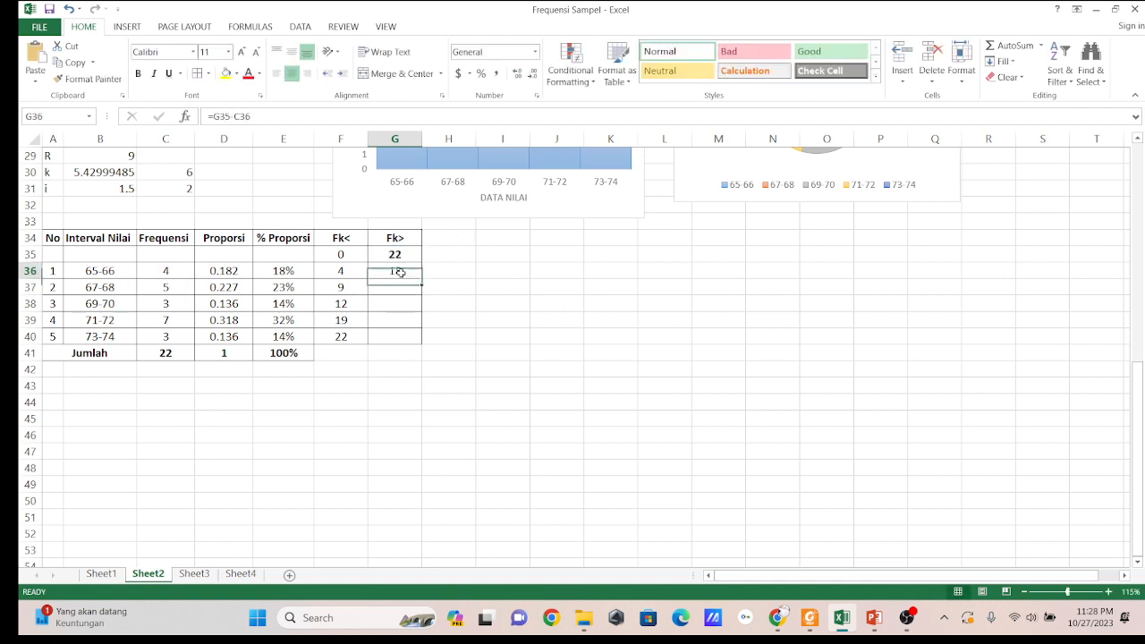
{"action": "left_click_drag", "start_coordinate": [420, 279], "coordinate": [421, 340]}
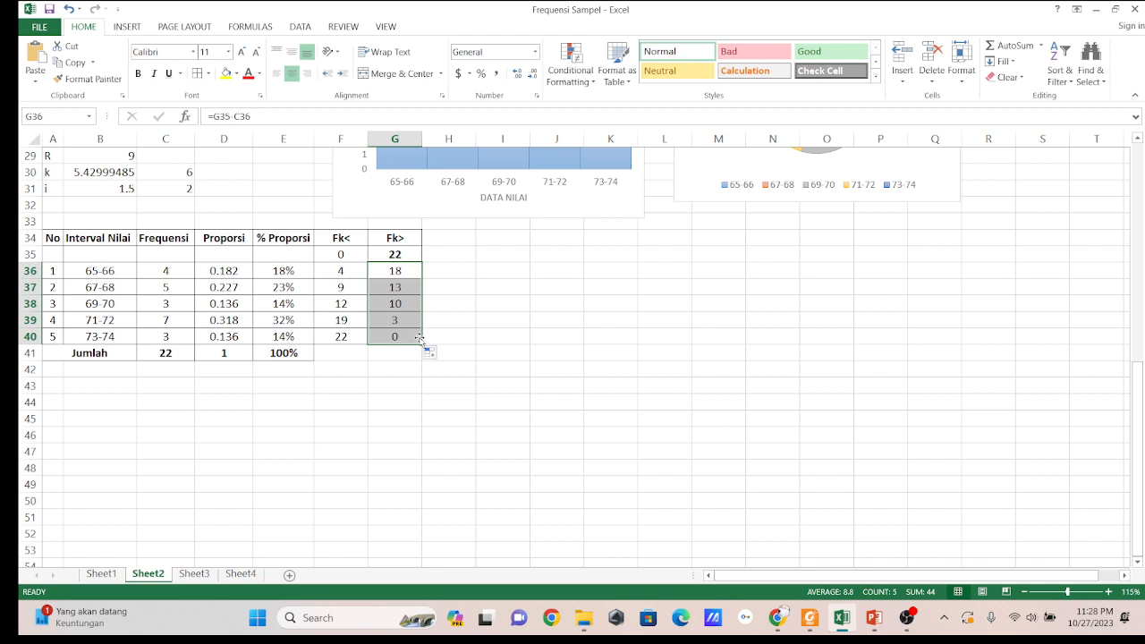
{"action": "left_click", "coordinate": [414, 338]}
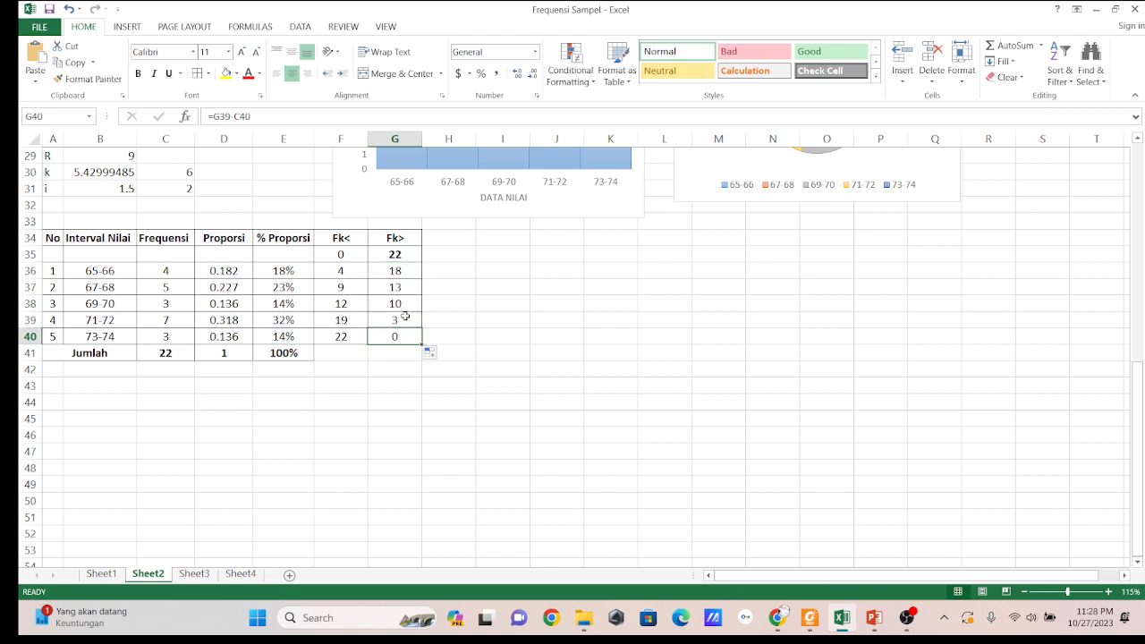
{"action": "left_click", "coordinate": [347, 263]}
{"action": "left_click", "coordinate": [348, 337]}
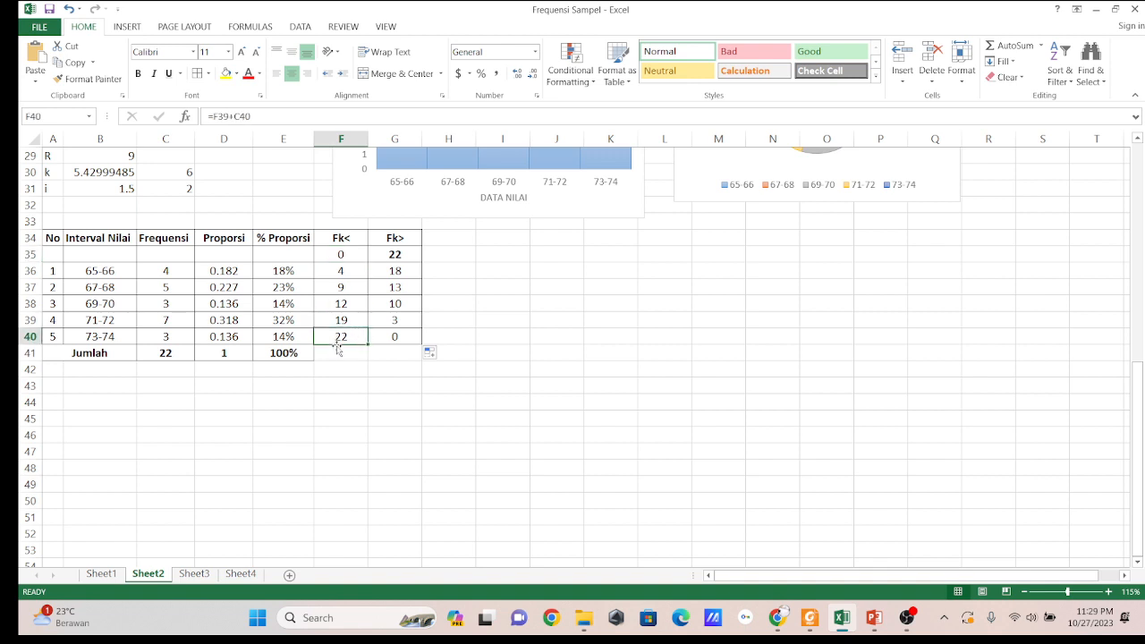
{"action": "left_click", "coordinate": [400, 257]}
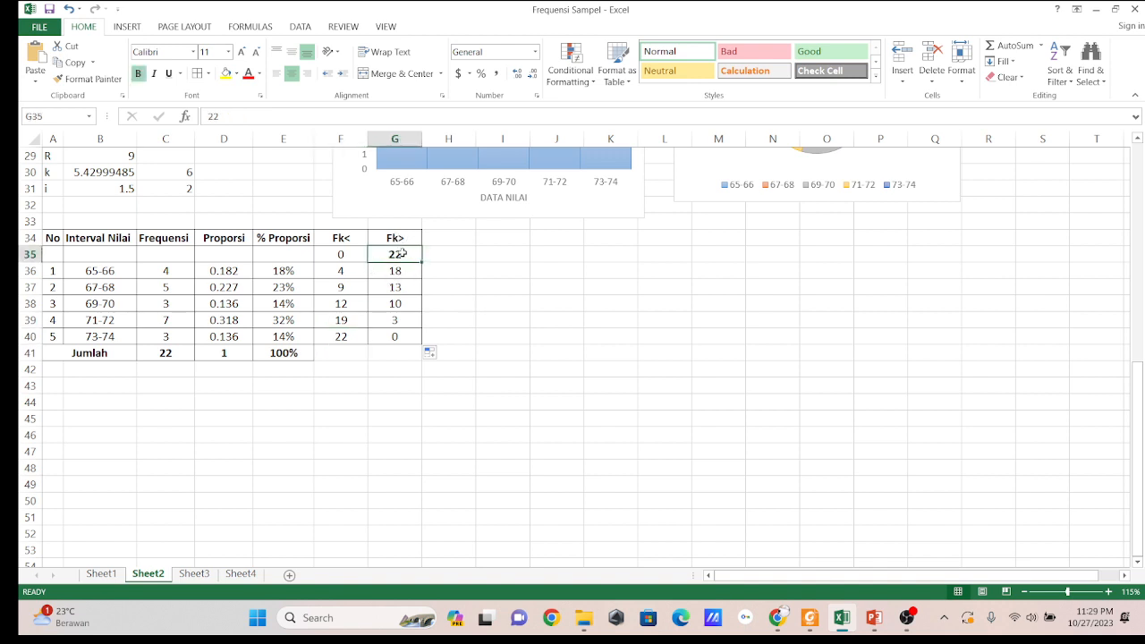
{"action": "left_click", "coordinate": [395, 338]}
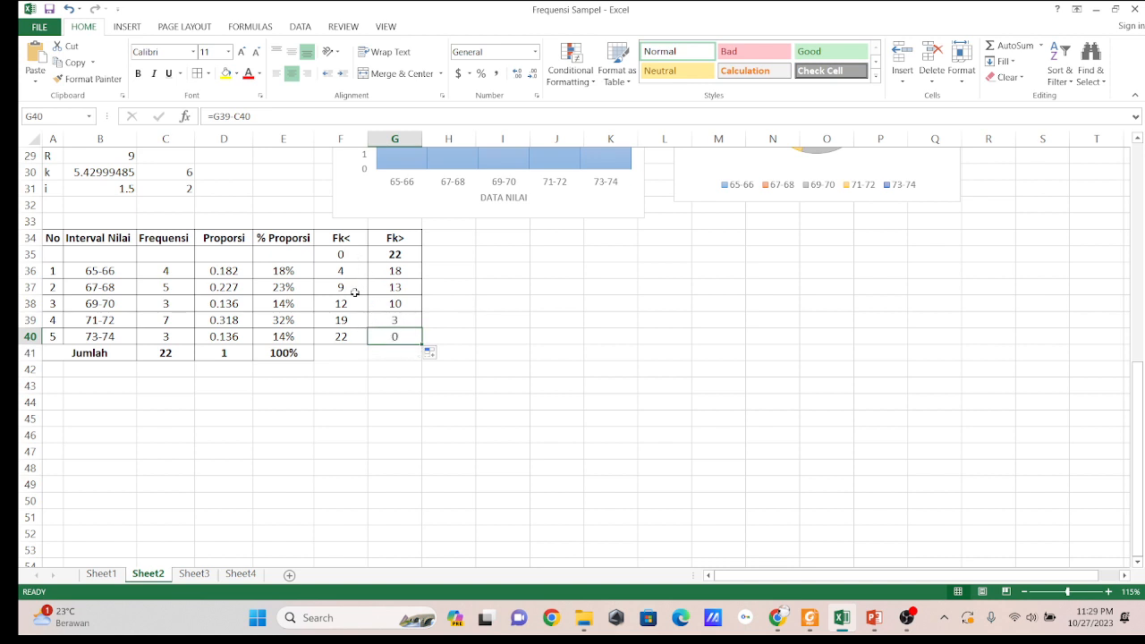
Remove the bold formatting from the starting 22 in G35 and select the Fk< and Fk> columns for review.
{"action": "left_click", "coordinate": [382, 258]}
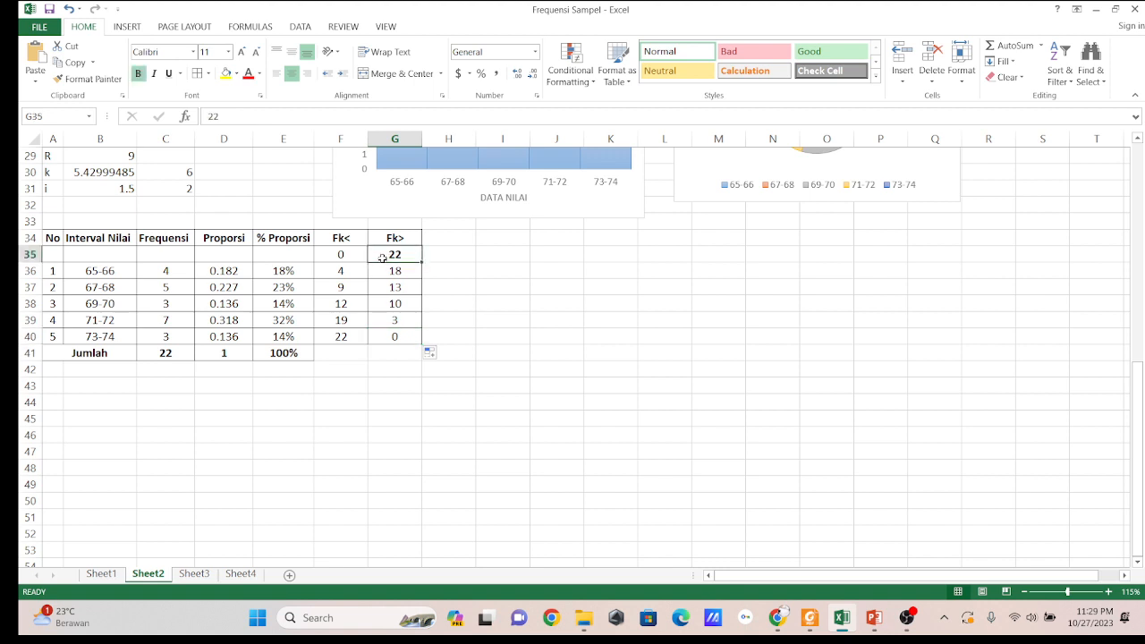
{"action": "left_click", "coordinate": [138, 73]}
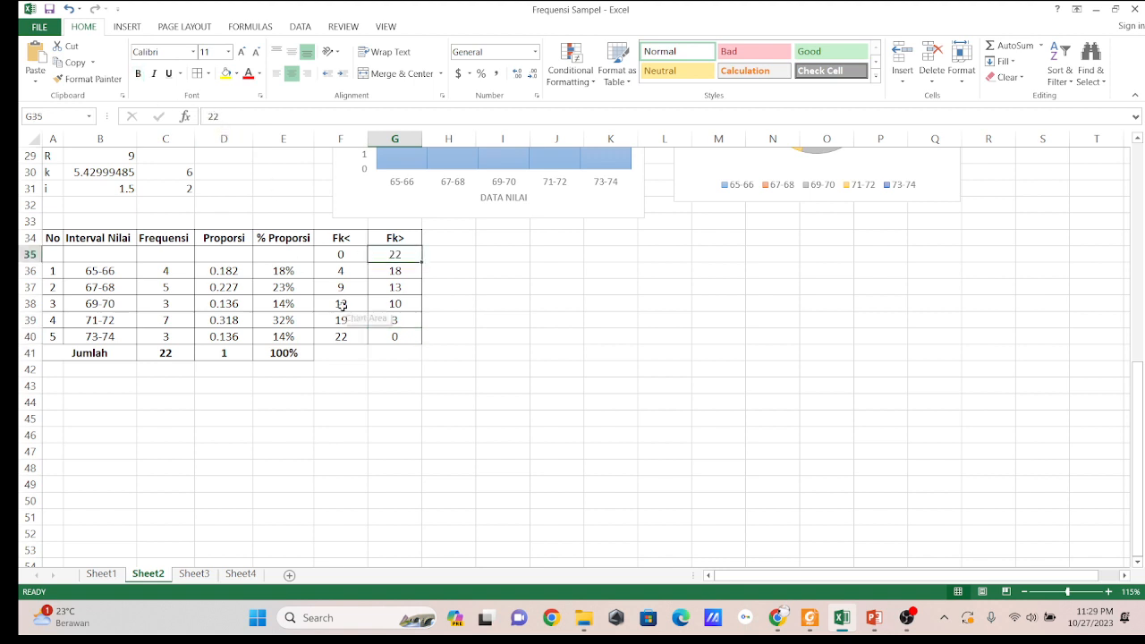
{"action": "left_click_drag", "start_coordinate": [343, 240], "coordinate": [396, 334]}
Insert an empty 2-D Line with Markers chart from a blank cell and place it to the right of the frequency table.
{"action": "left_click", "coordinate": [503, 305]}
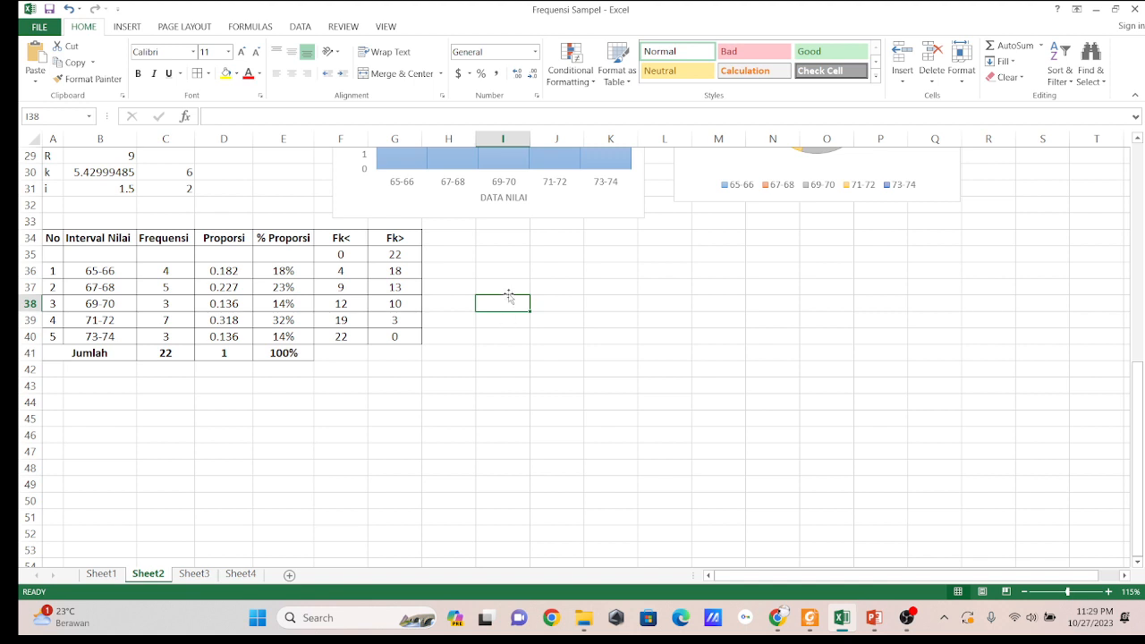
{"action": "left_click", "coordinate": [127, 28]}
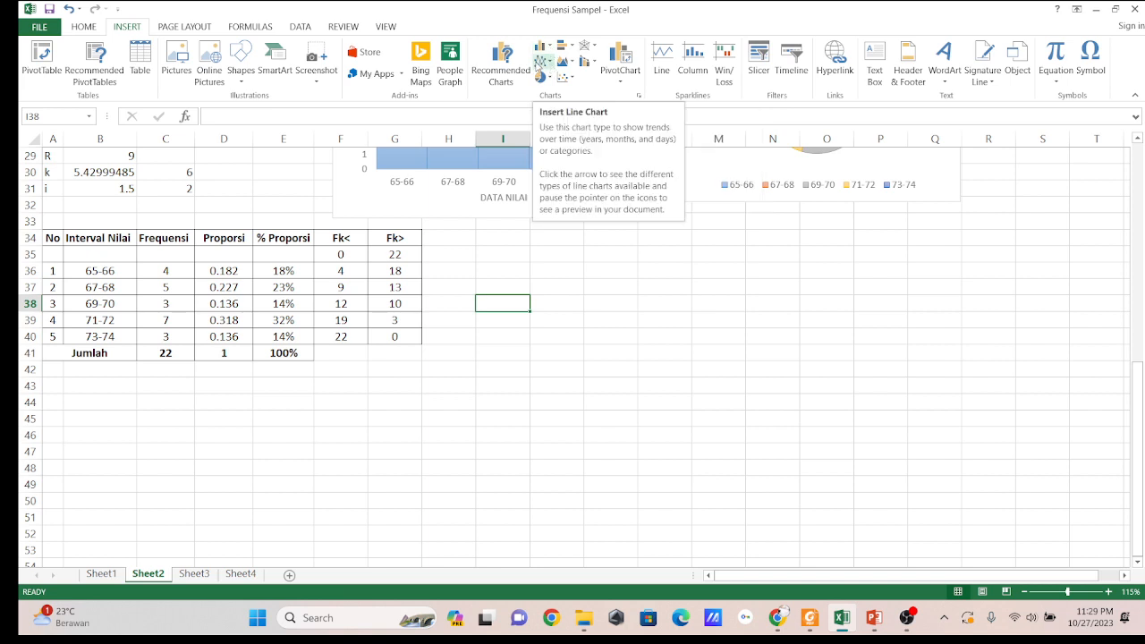
{"action": "left_click", "coordinate": [543, 62]}
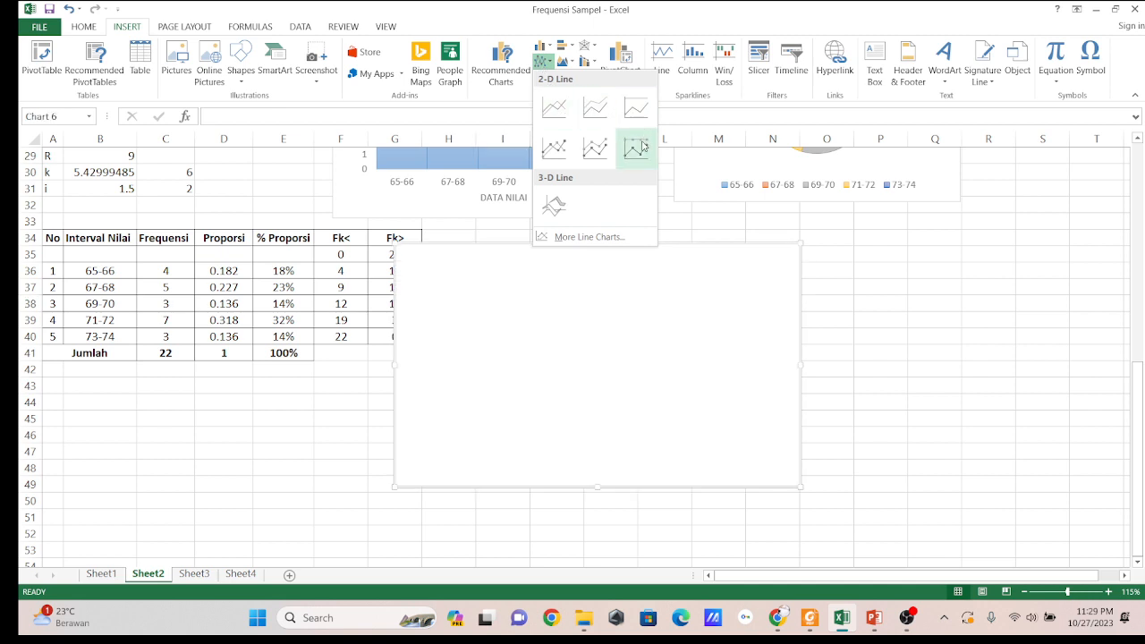
{"action": "left_click", "coordinate": [556, 152]}
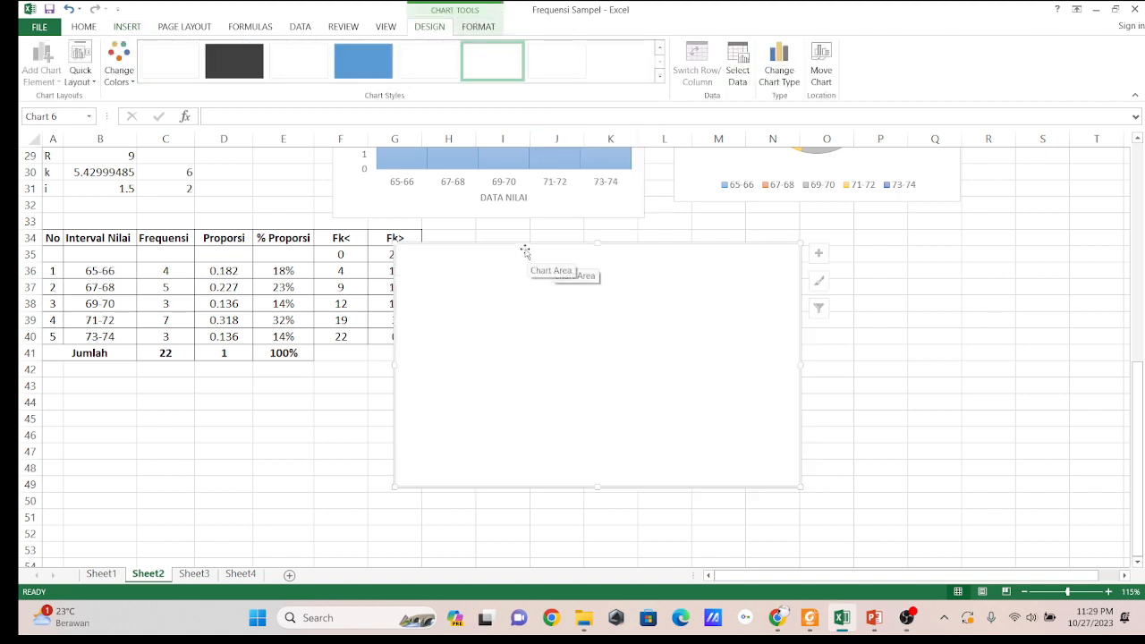
{"action": "left_click_drag", "start_coordinate": [526, 248], "coordinate": [650, 258]}
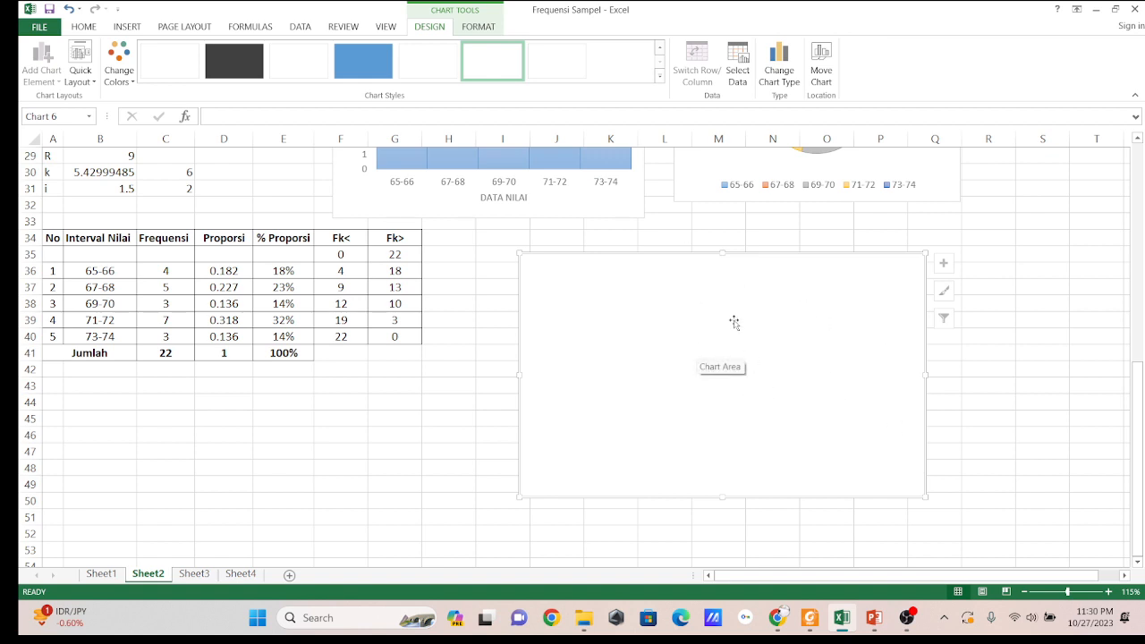
Add a data series to the empty line chart, taking its name from the Fk< header in F34.
{"action": "left_click", "coordinate": [739, 82]}
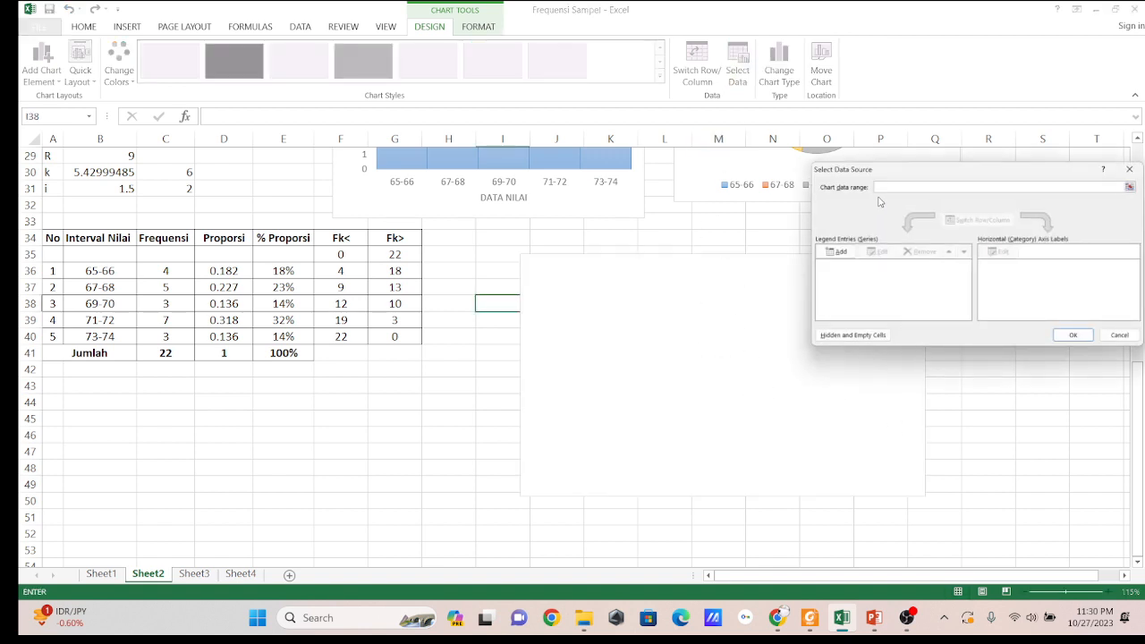
{"action": "left_click_drag", "start_coordinate": [914, 170], "coordinate": [795, 157]}
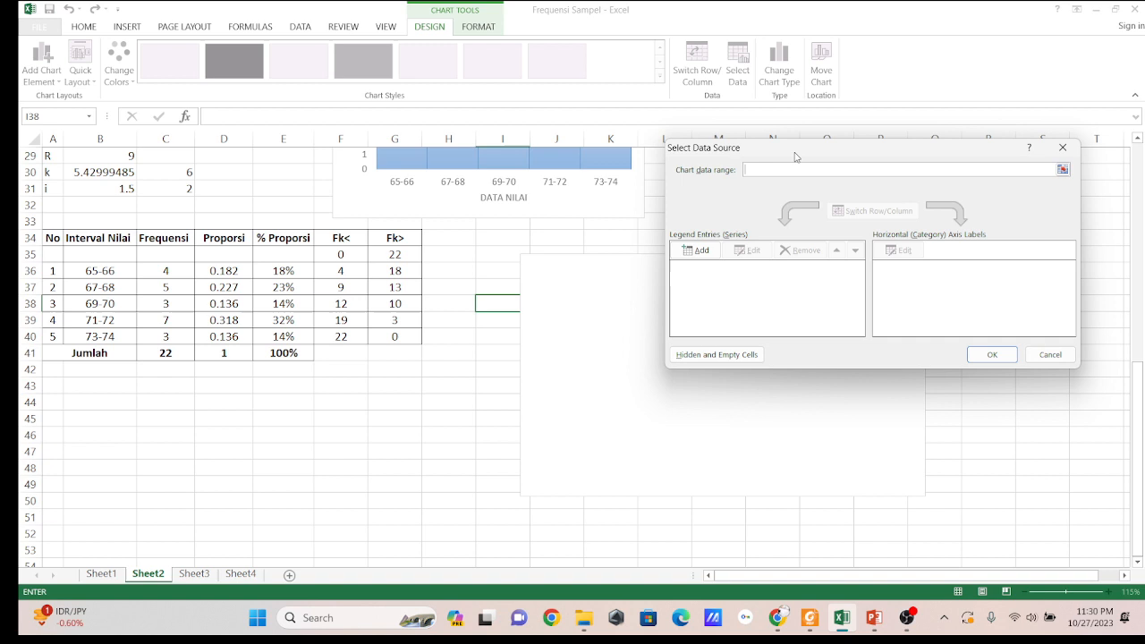
{"action": "left_click", "coordinate": [695, 250]}
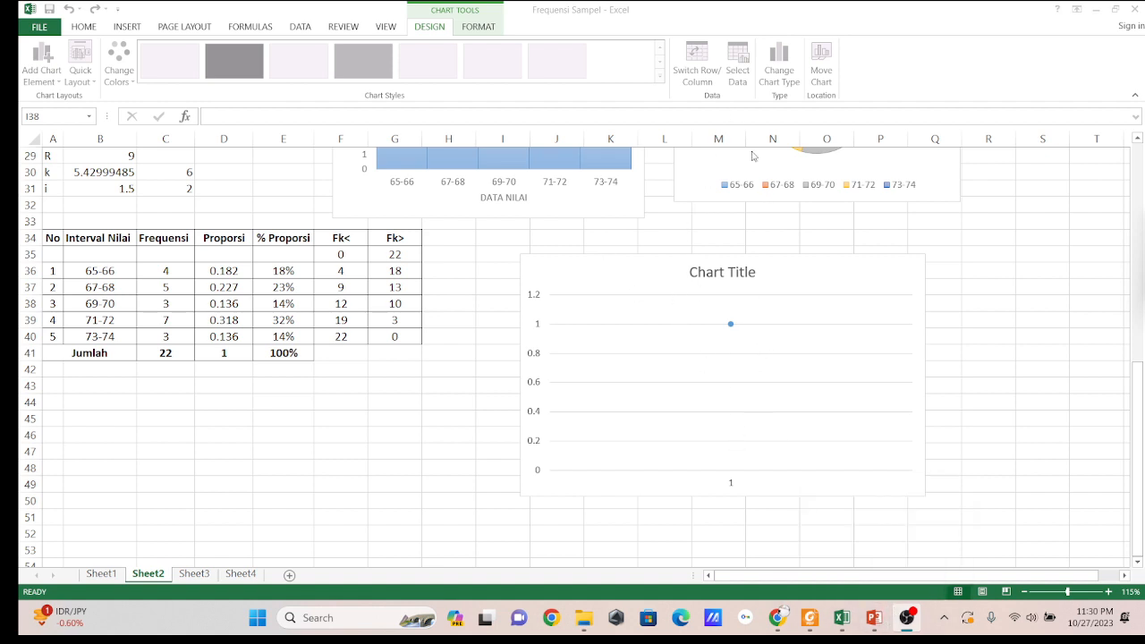
{"action": "mouse_move", "coordinate": [913, 631]}
{"action": "left_click_drag", "start_coordinate": [1144, 241], "coordinate": [912, 248]}
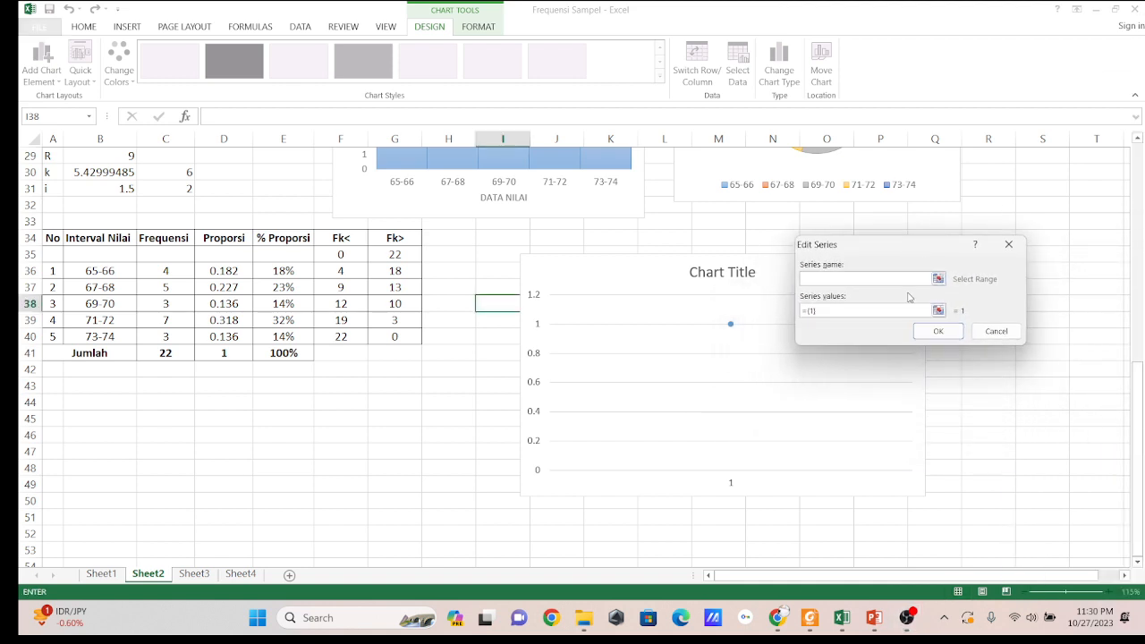
{"action": "left_click", "coordinate": [937, 278]}
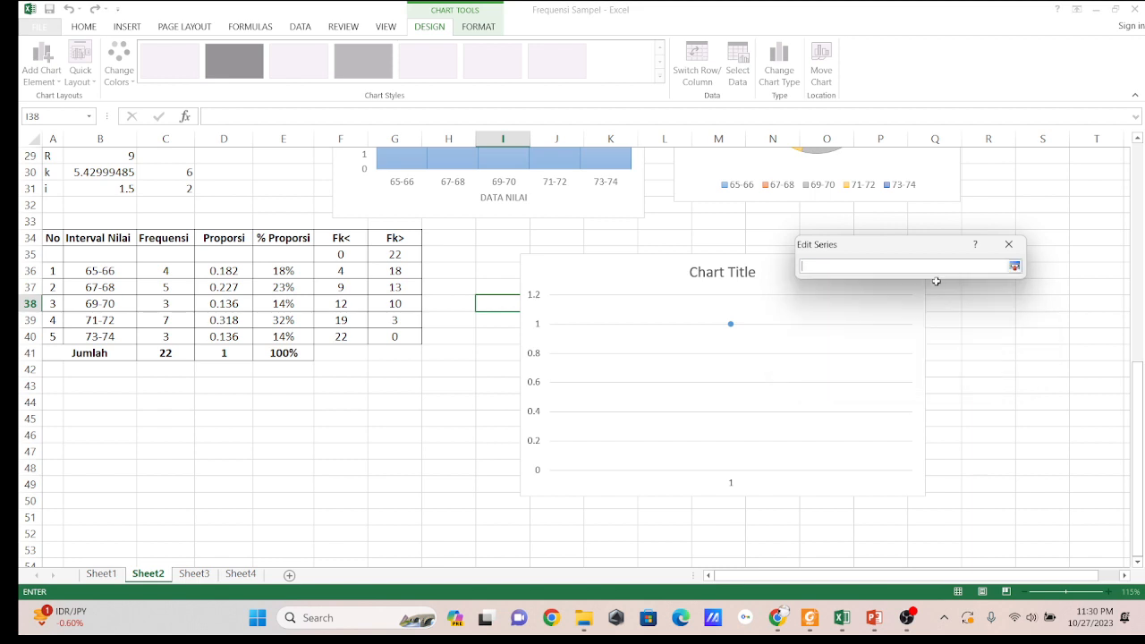
{"action": "left_click", "coordinate": [347, 240]}
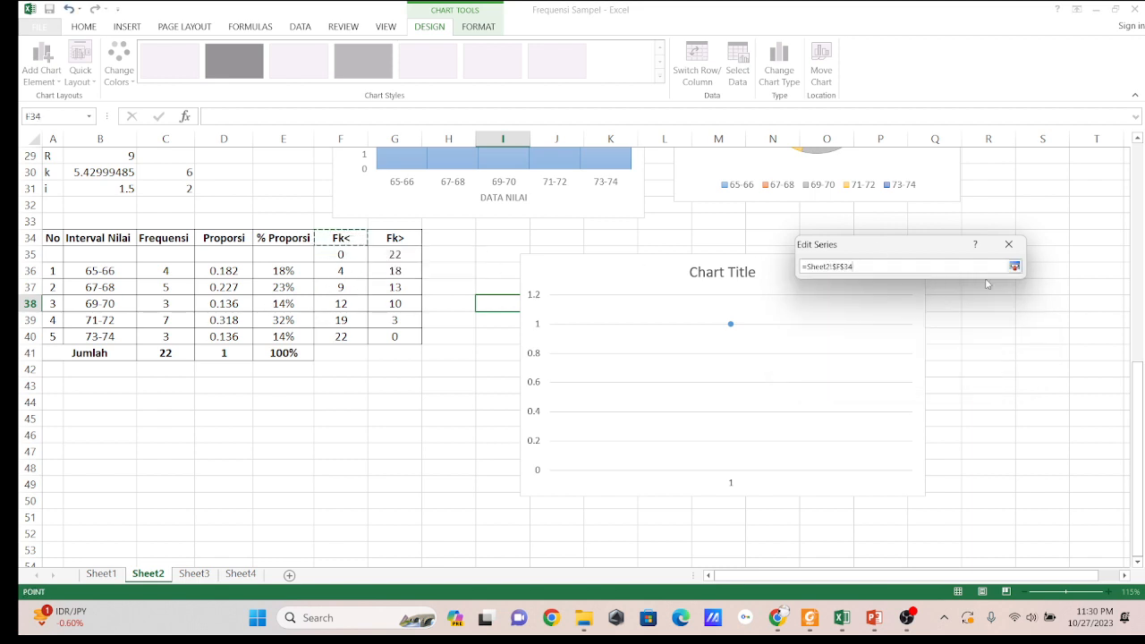
{"action": "left_click", "coordinate": [1014, 266]}
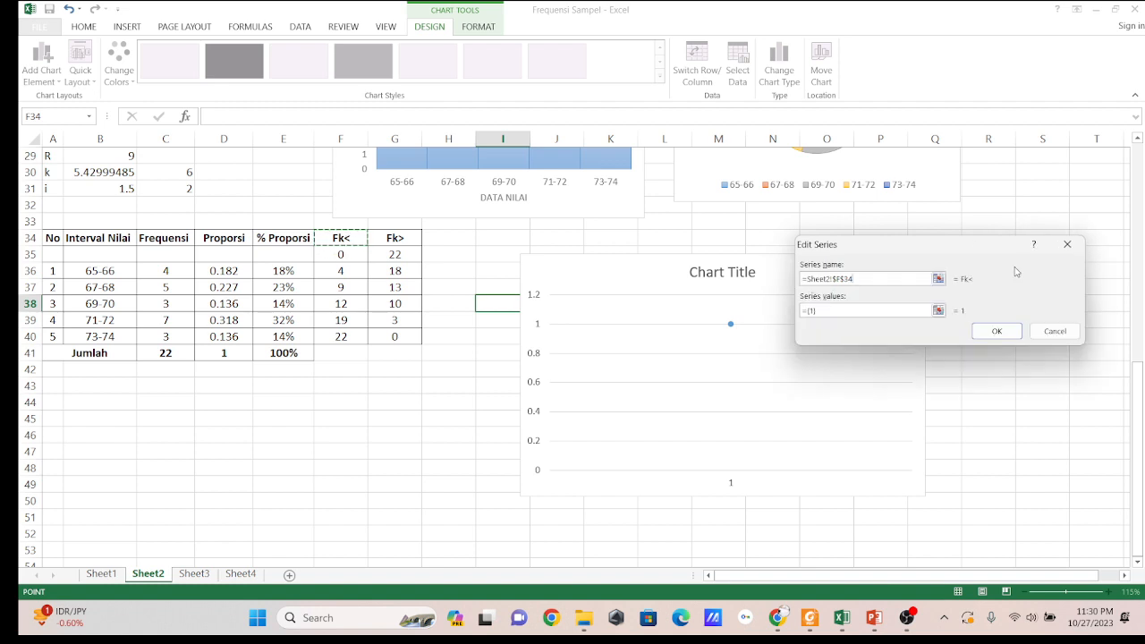
Set the Fk< series values to the range F35:F40 on Sheet2 and accept the series.
{"action": "left_click", "coordinate": [938, 310]}
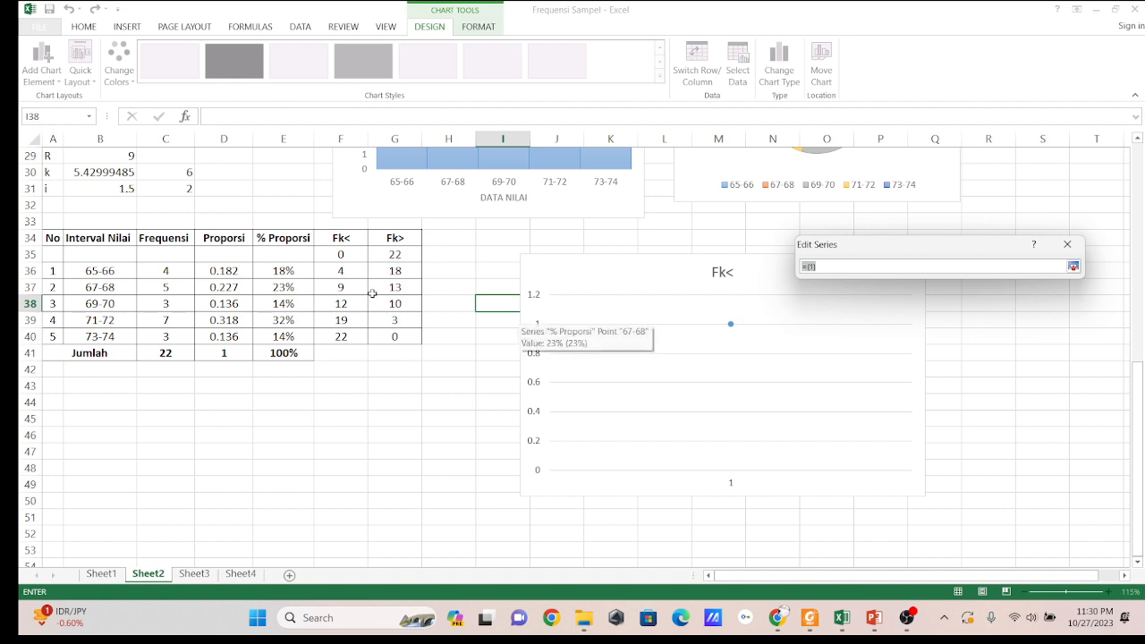
{"action": "left_click_drag", "start_coordinate": [341, 255], "coordinate": [336, 337]}
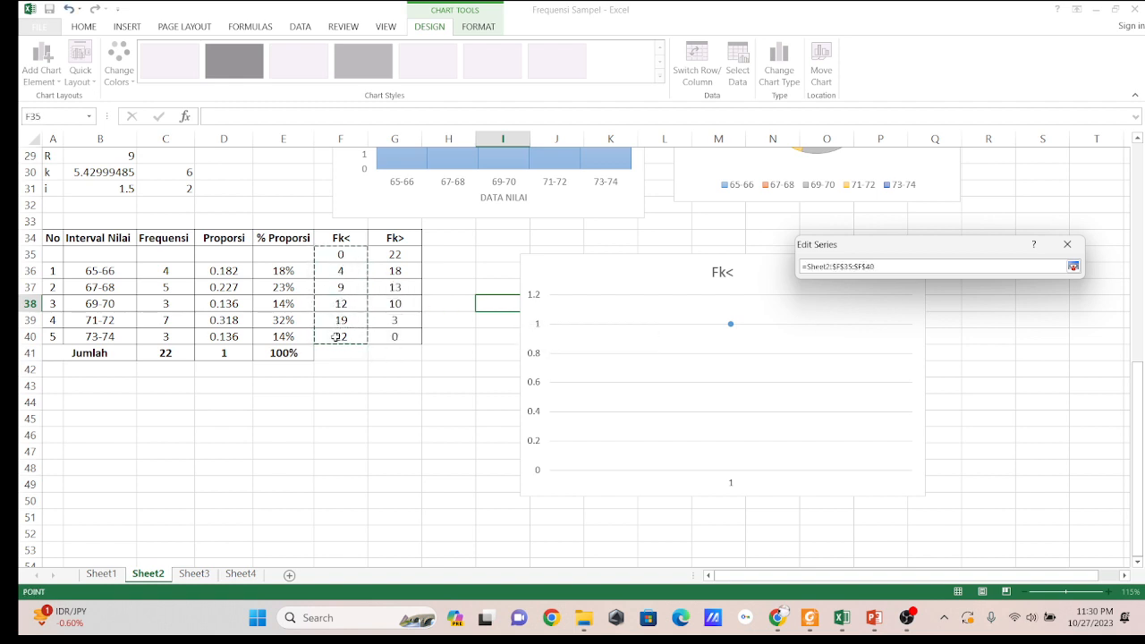
{"action": "key", "text": "Return"}
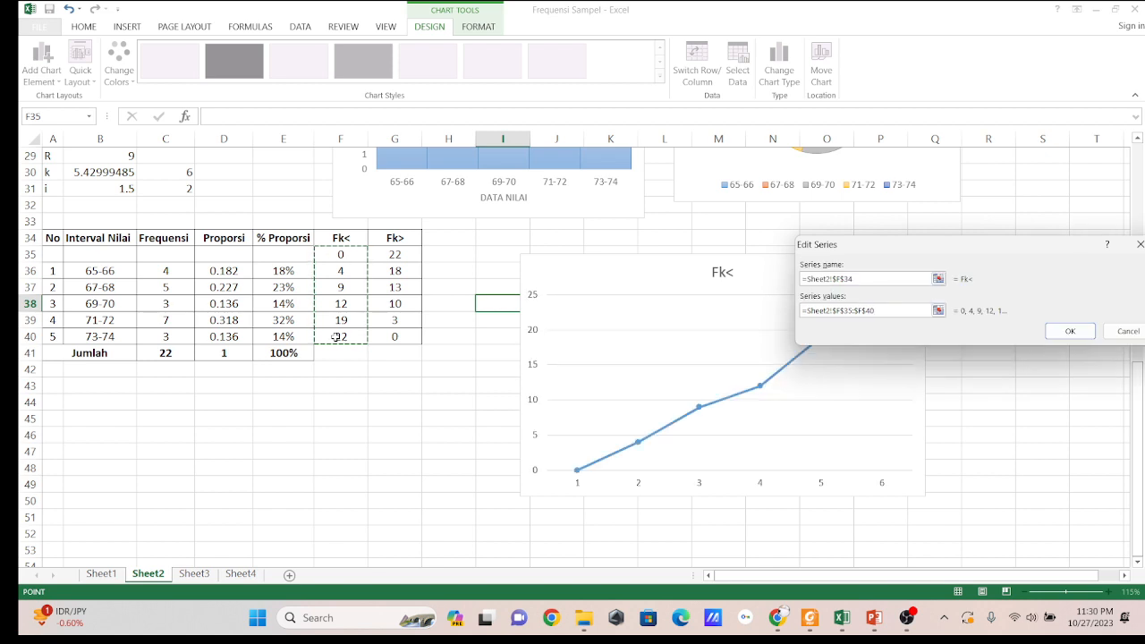
{"action": "left_click", "coordinate": [1070, 331]}
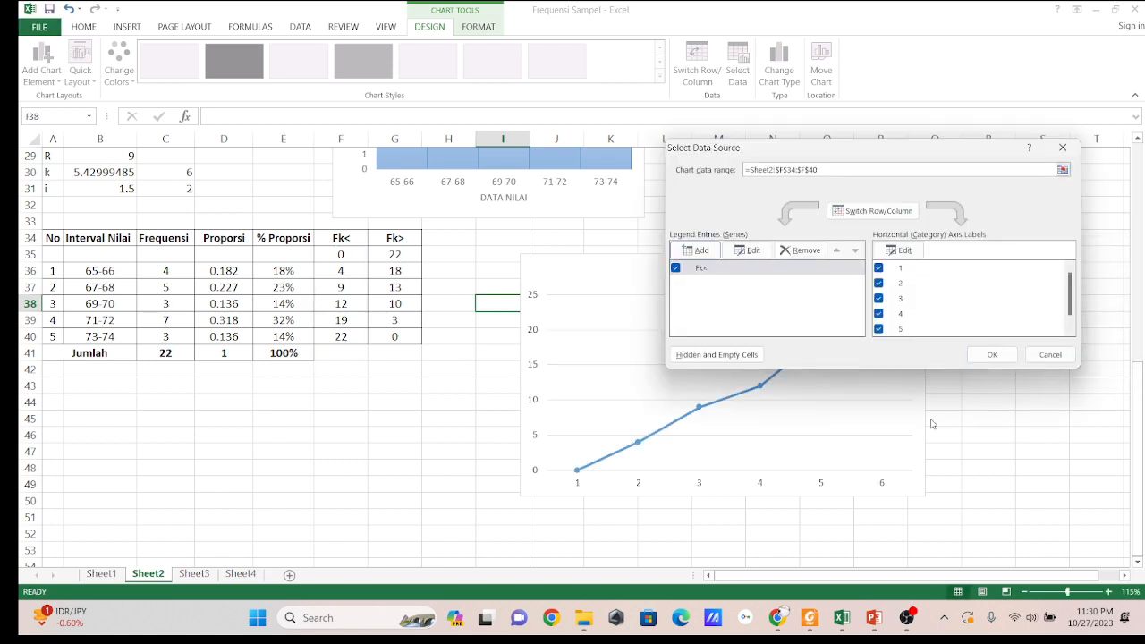
Add a second data series to the line chart, taking its name from the Fk> header in G34.
{"action": "left_click", "coordinate": [701, 253]}
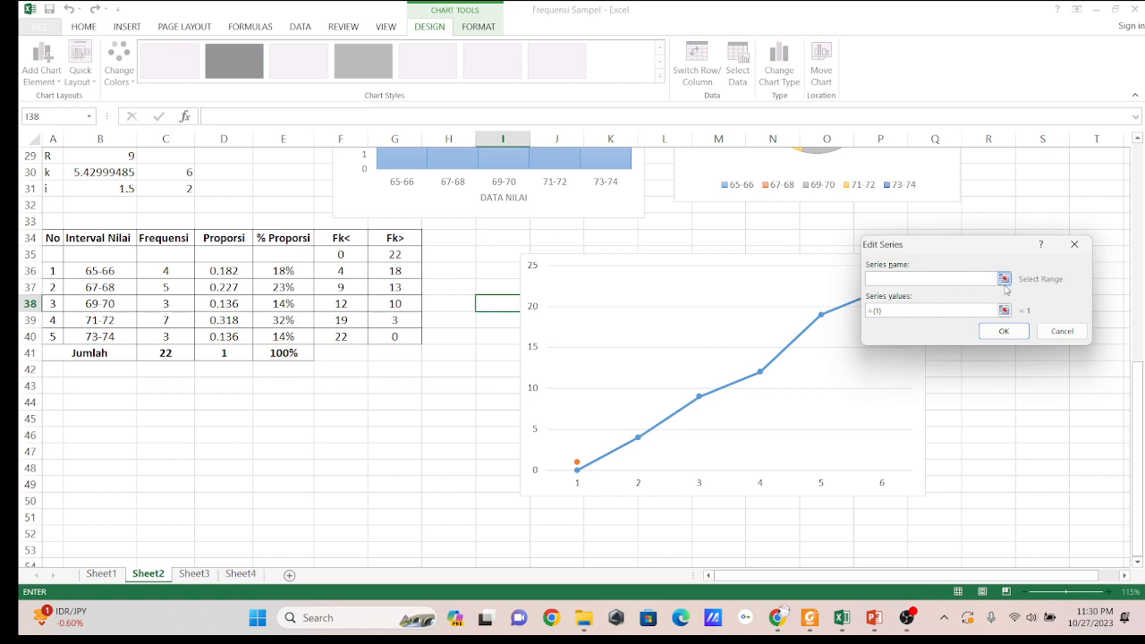
{"action": "left_click", "coordinate": [1004, 279]}
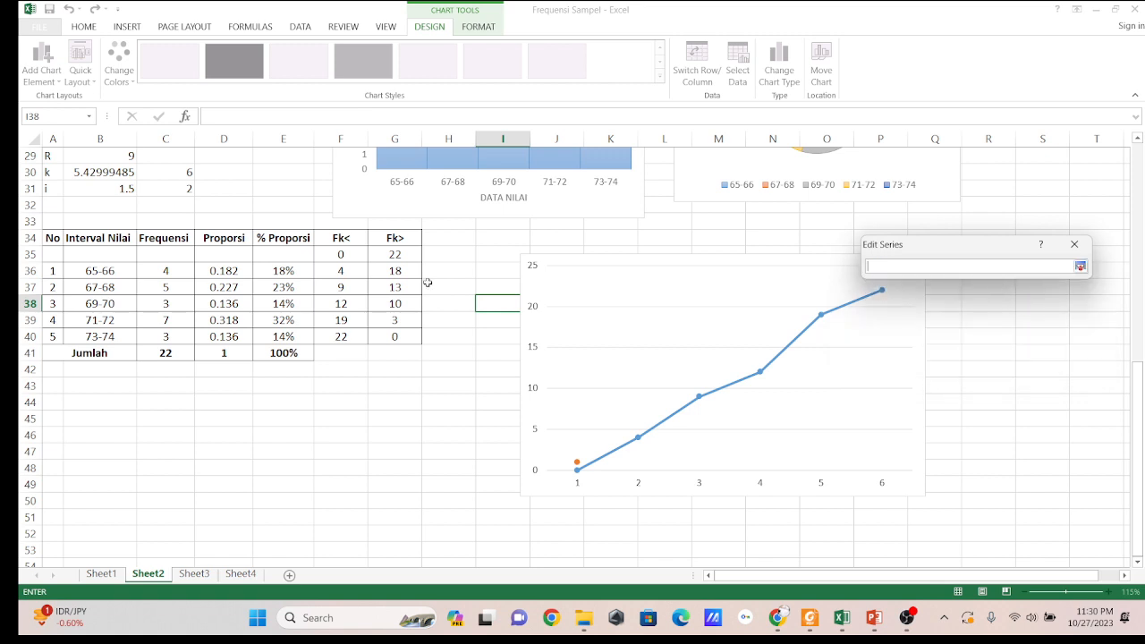
{"action": "left_click", "coordinate": [398, 240]}
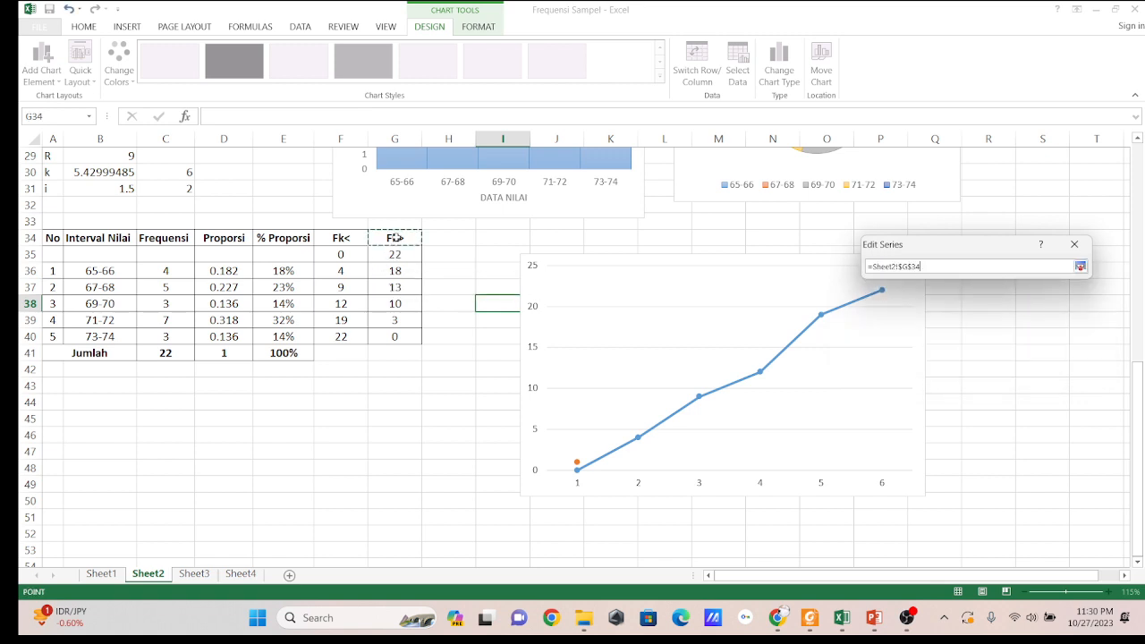
{"action": "left_click", "coordinate": [1079, 268]}
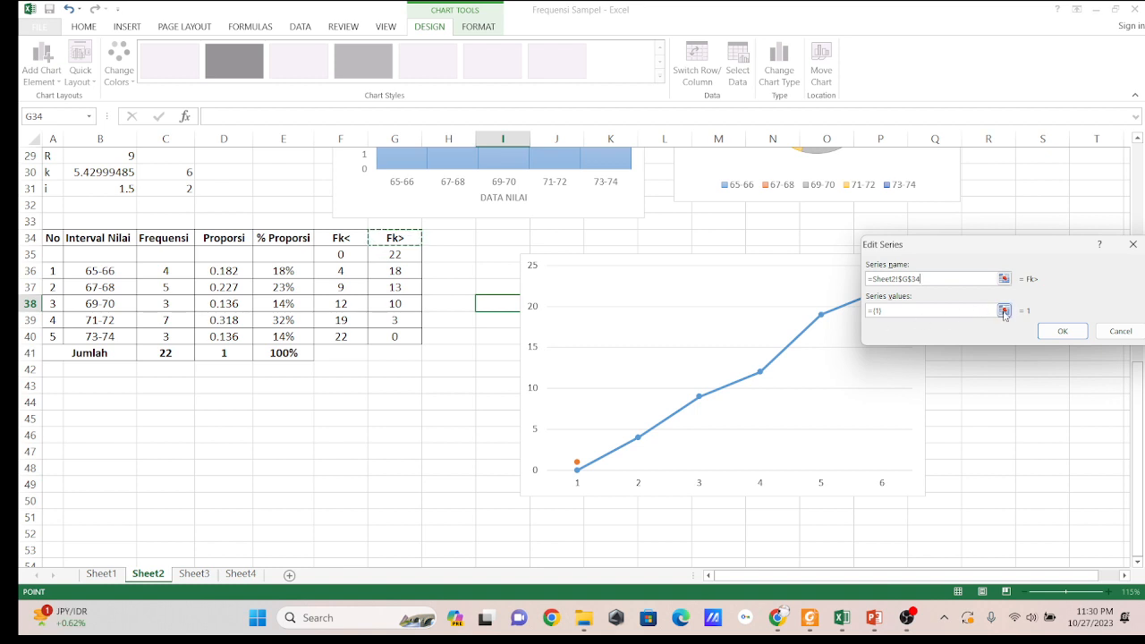
Set the Fk> series values to the range G35:G40 on Sheet2 and accept the series.
{"action": "left_click", "coordinate": [1004, 311]}
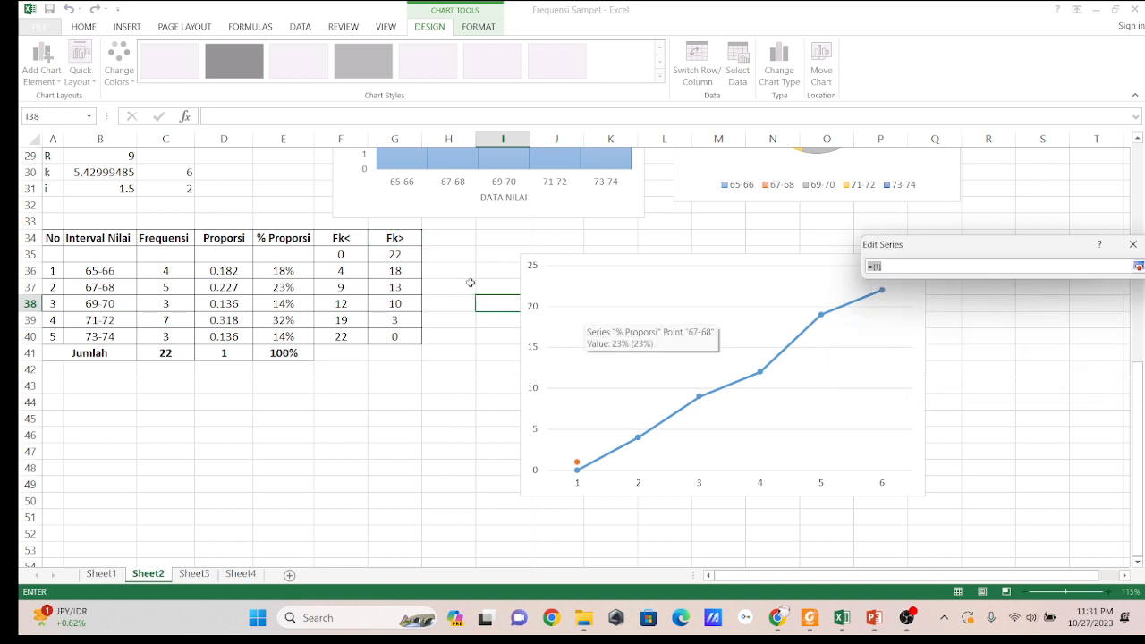
{"action": "left_click", "coordinate": [402, 259]}
{"action": "left_click_drag", "start_coordinate": [405, 260], "coordinate": [404, 337]}
{"action": "left_click", "coordinate": [1138, 267]}
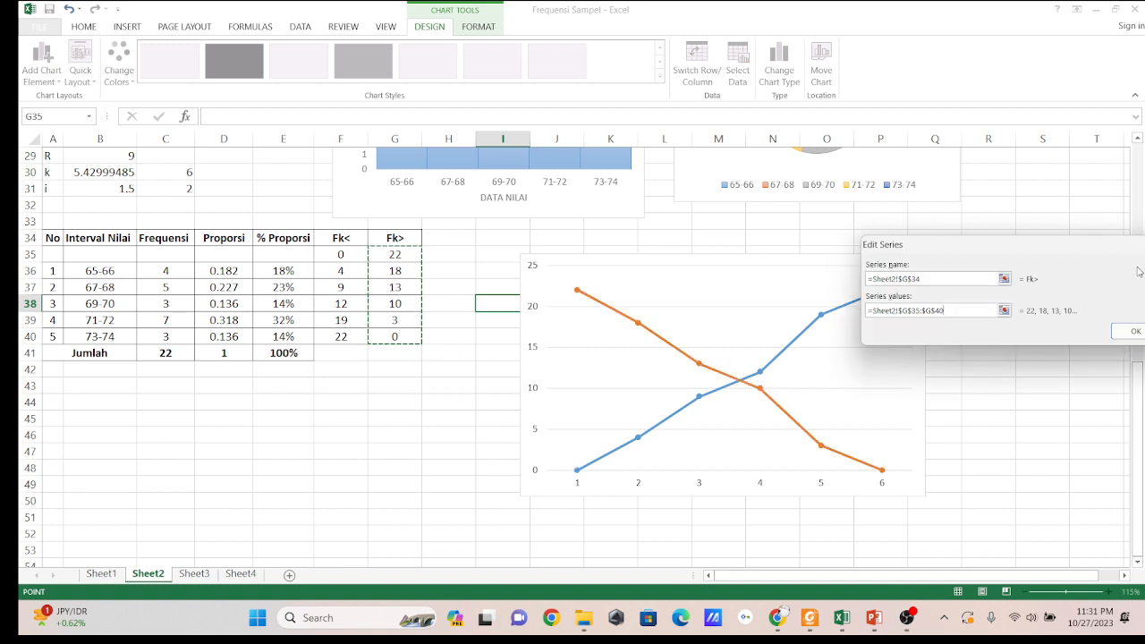
{"action": "left_click", "coordinate": [1134, 333]}
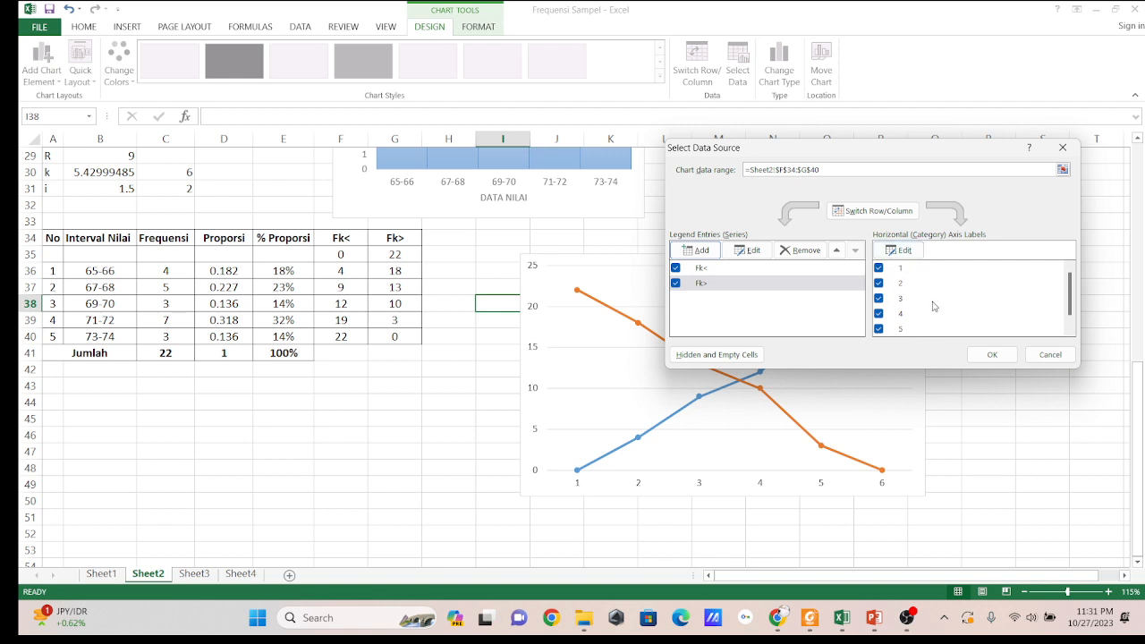
Set the horizontal axis labels to the Interval Nilai range B36:B40 and accept the chart's data source.
{"action": "left_click", "coordinate": [898, 252]}
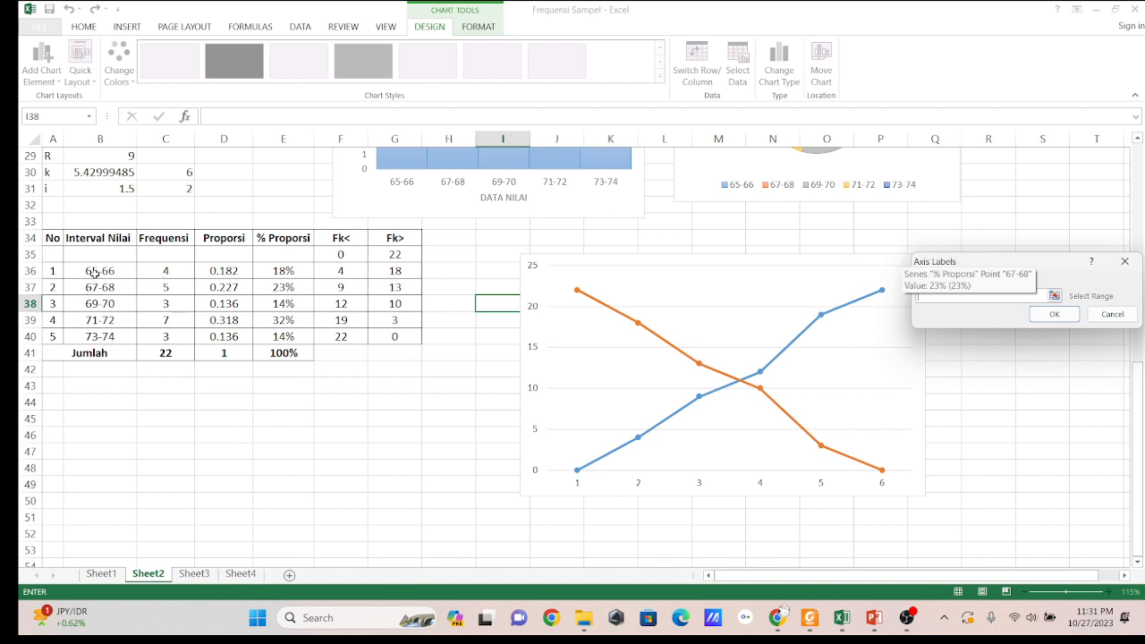
{"action": "left_click_drag", "start_coordinate": [94, 273], "coordinate": [100, 331]}
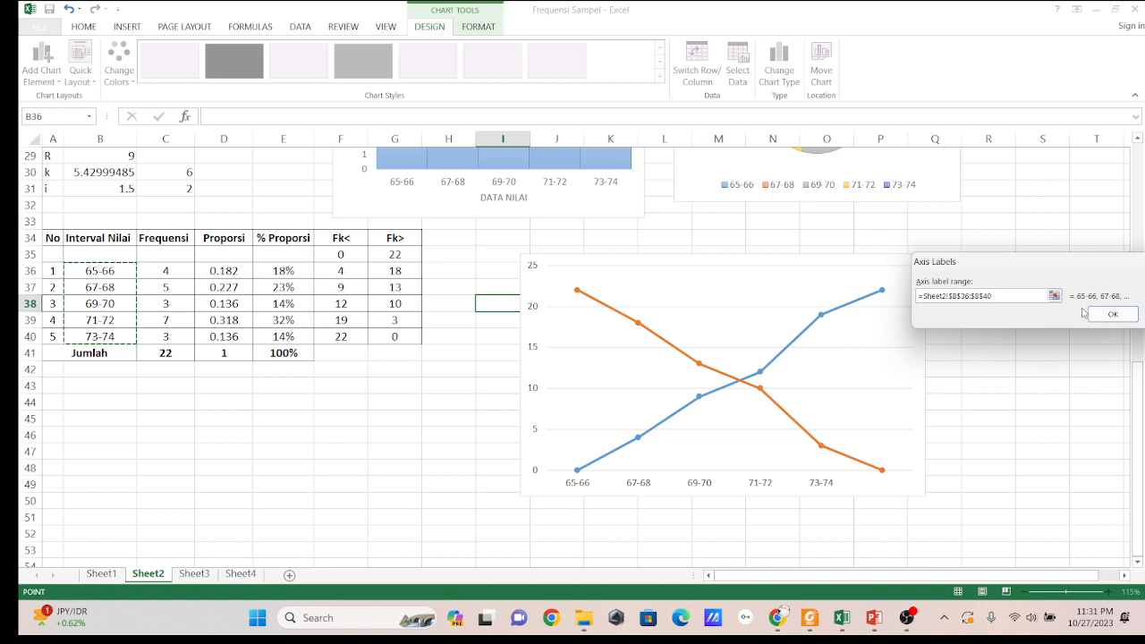
{"action": "left_click", "coordinate": [1110, 313]}
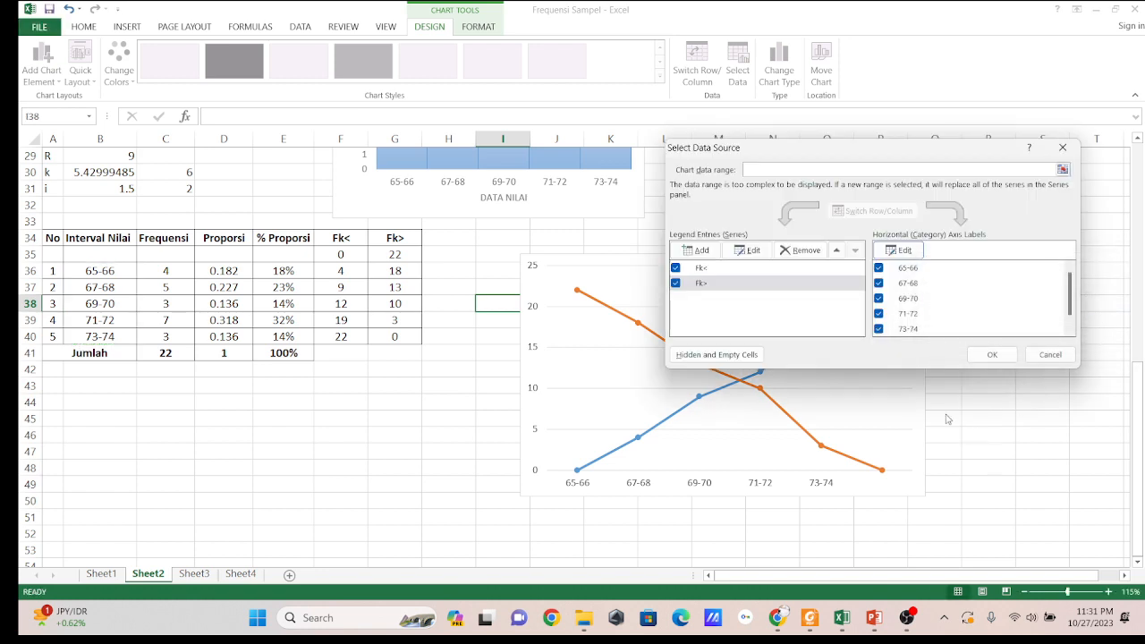
{"action": "left_click", "coordinate": [992, 354]}
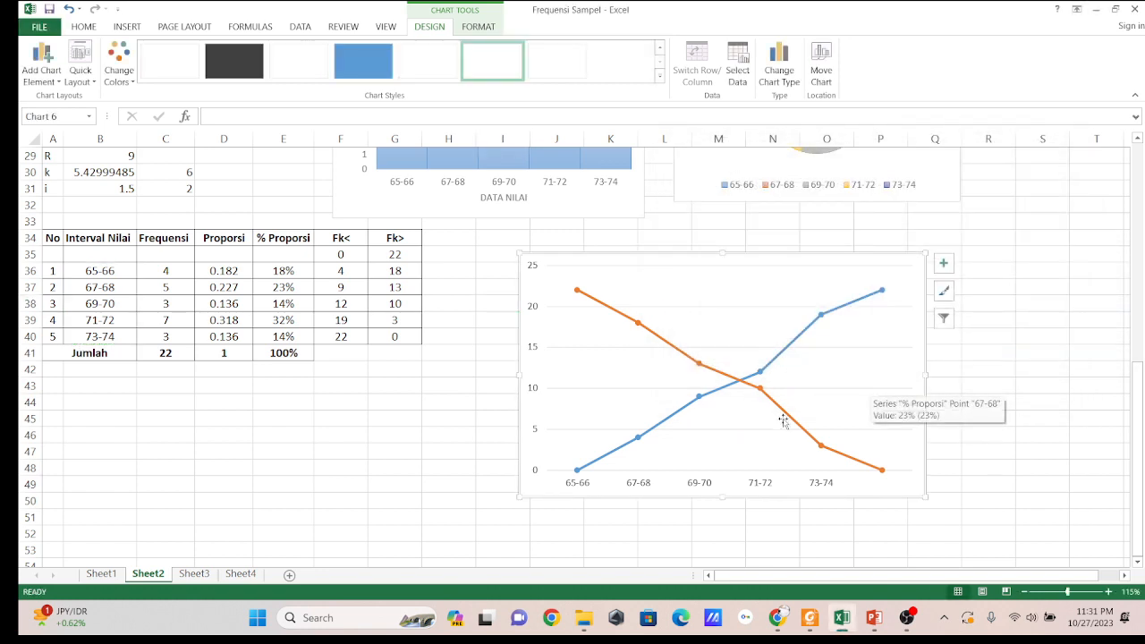
Apply the quick layout with chart title, vertical axis title and side legend, and add a primary horizontal axis title.
{"action": "left_click", "coordinate": [82, 79]}
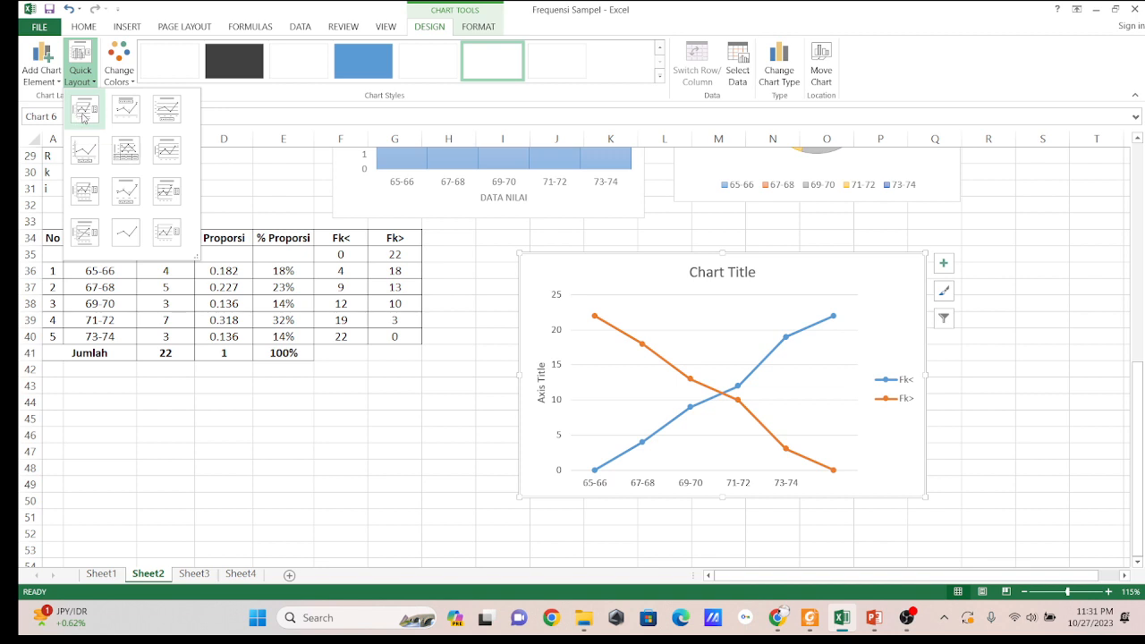
{"action": "left_click", "coordinate": [84, 117]}
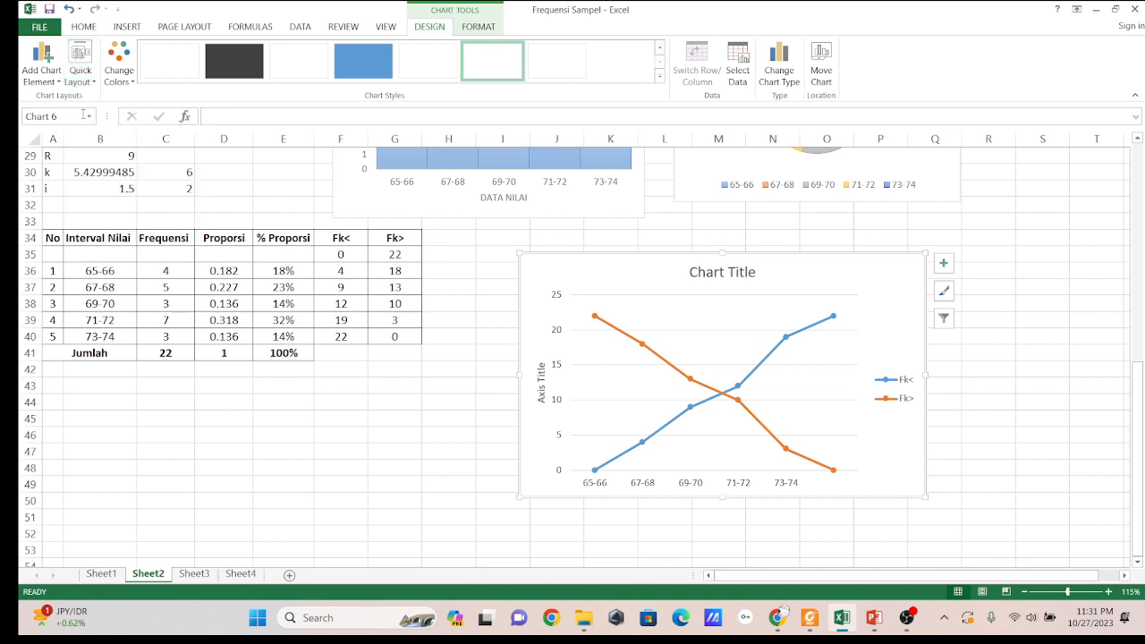
{"action": "left_click", "coordinate": [52, 75]}
{"action": "mouse_move", "coordinate": [59, 114]}
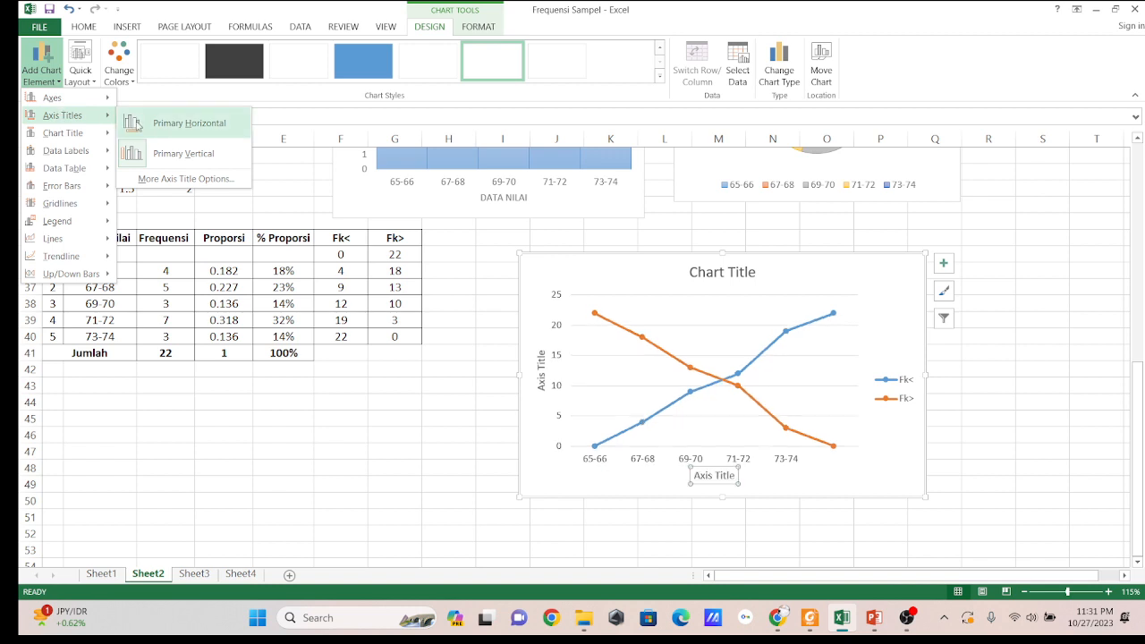
{"action": "left_click", "coordinate": [140, 125]}
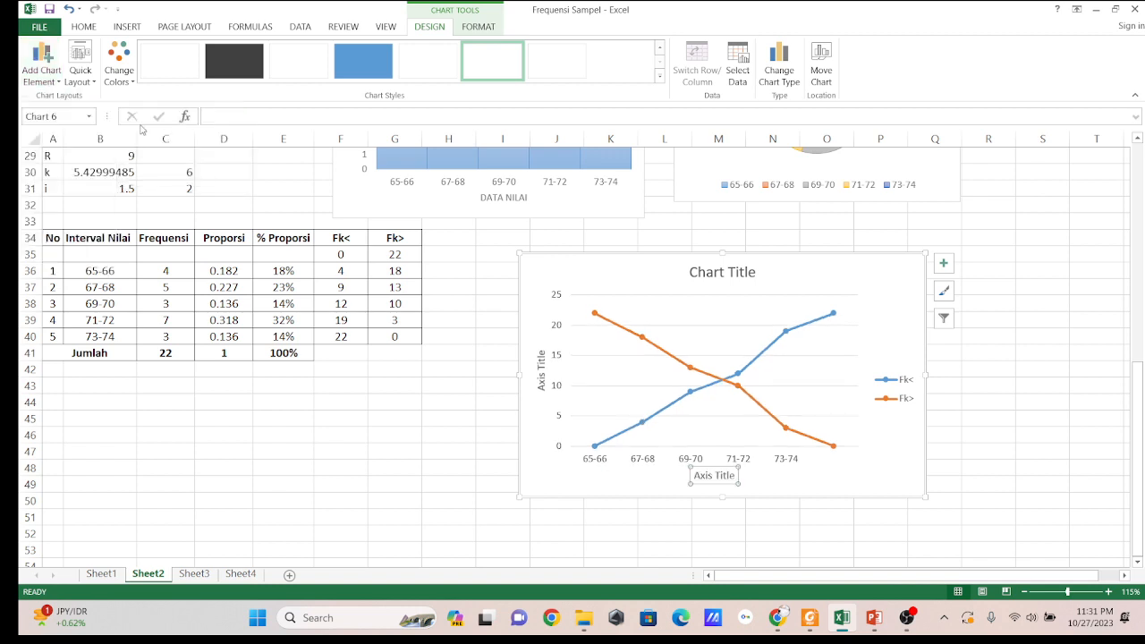
Replace the vertical axis title's placeholder text with "Frekuensi".
{"action": "double_click", "coordinate": [540, 376]}
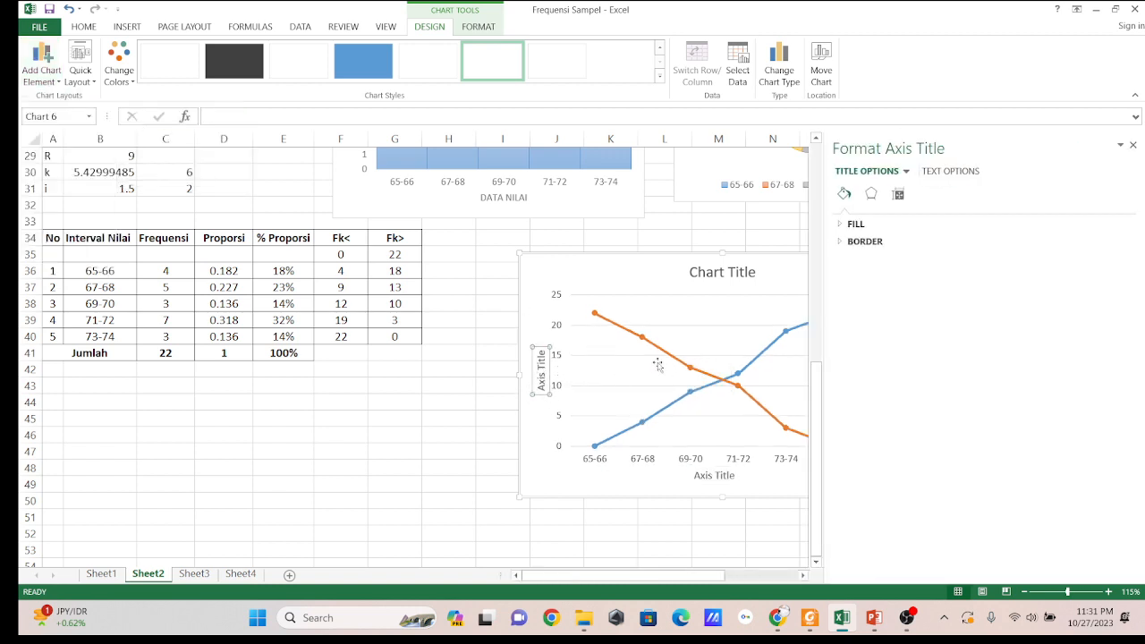
{"action": "left_click", "coordinate": [1132, 144]}
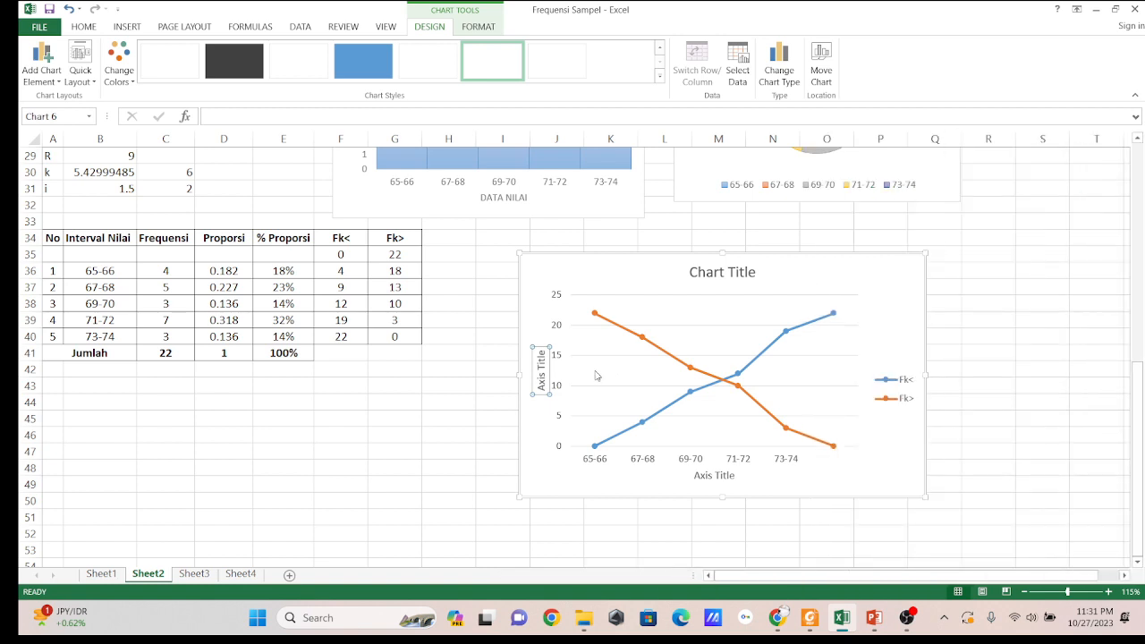
{"action": "double_click", "coordinate": [540, 362]}
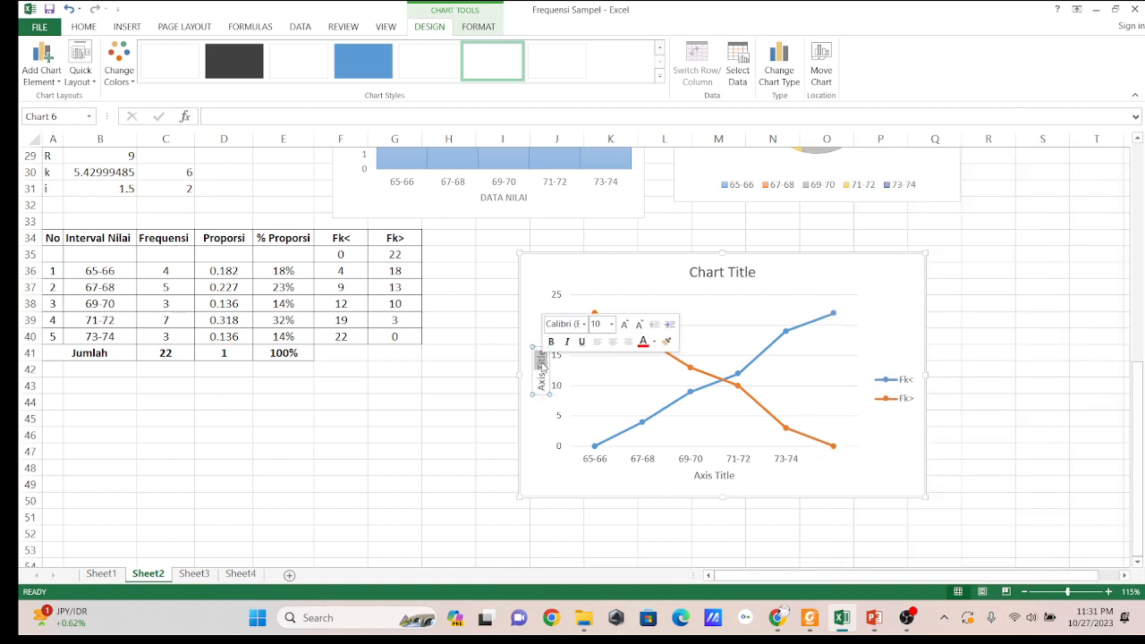
{"action": "key", "text": "BackSpace"}
{"action": "key", "text": "BackSpace"}
{"action": "key", "text": "BackSpace"}
{"action": "key", "text": "BackSpace"}
{"action": "key", "text": "BackSpace"}
{"action": "key", "text": "BackSpace"}
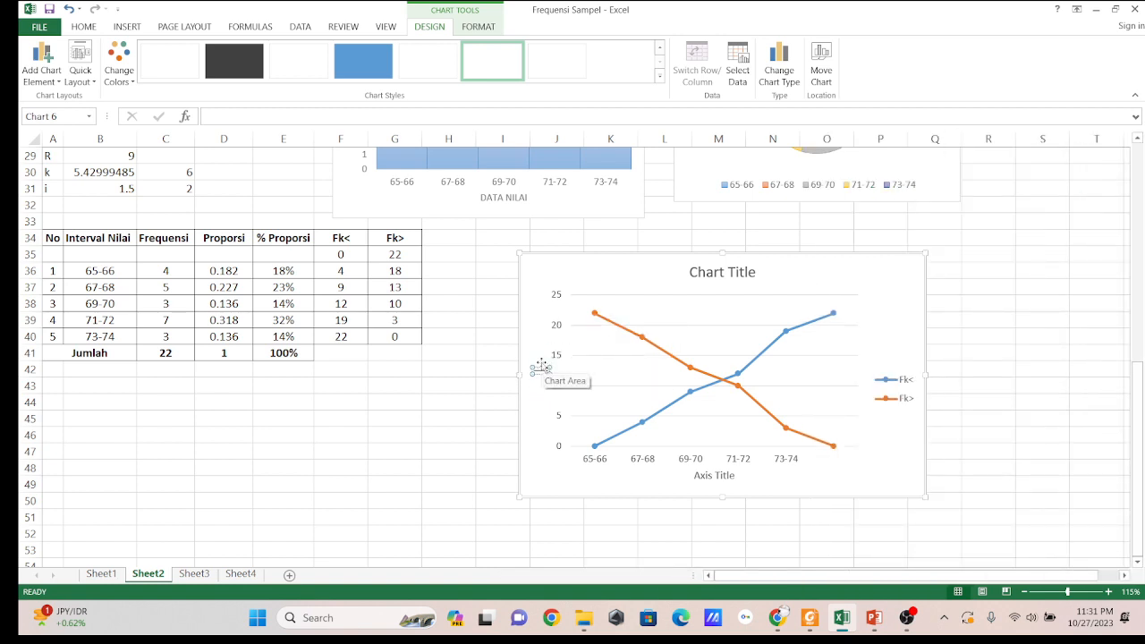
{"action": "type", "text": "Frek"}
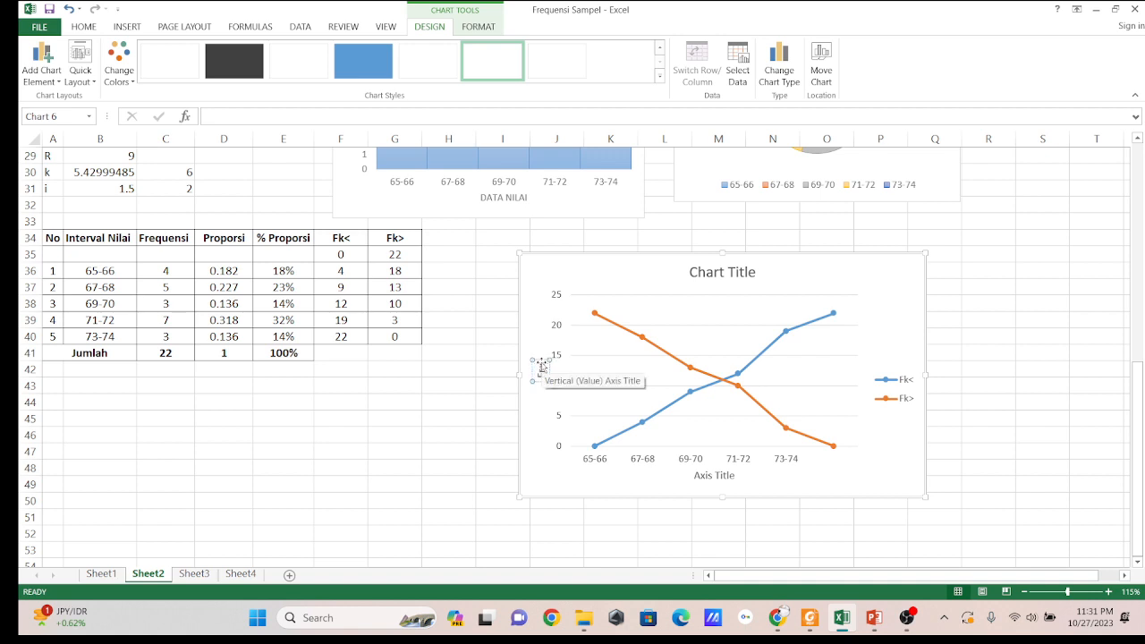
{"action": "type", "text": "uensi"}
Replace the horizontal axis title's placeholder text with "Interval" and close the title formatting options.
{"action": "double_click", "coordinate": [715, 475]}
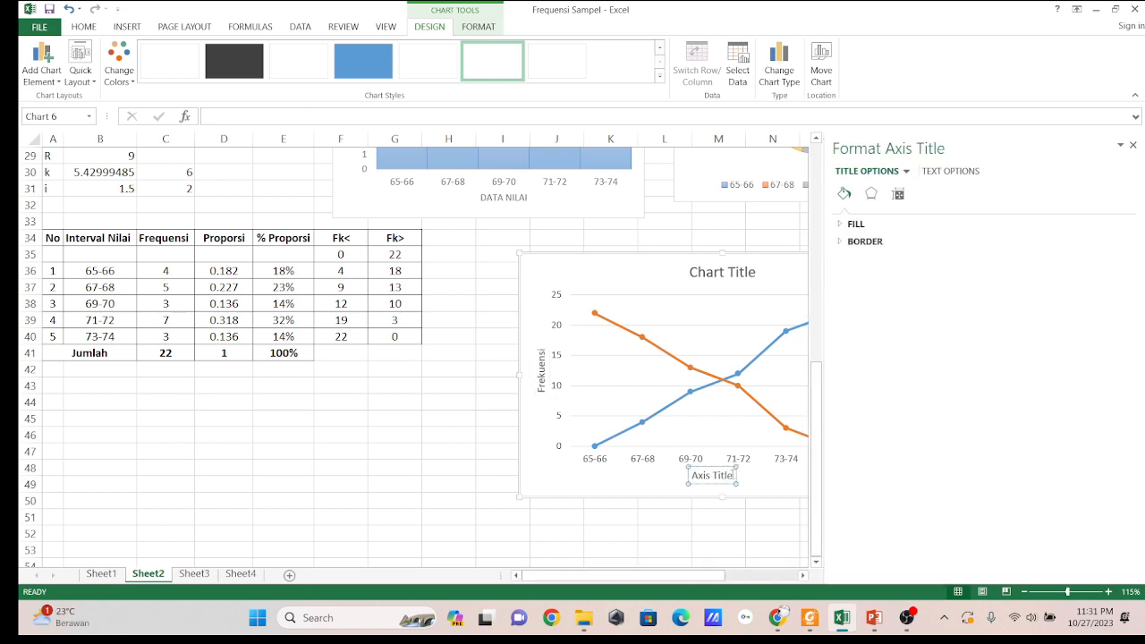
{"action": "double_click", "coordinate": [730, 477]}
{"action": "key", "text": "BackSpace"}
{"action": "key", "text": "BackSpace"}
{"action": "key", "text": "BackSpace"}
{"action": "key", "text": "BackSpace"}
{"action": "key", "text": "BackSpace"}
{"action": "key", "text": "BackSpace"}
{"action": "type", "text": "In"}
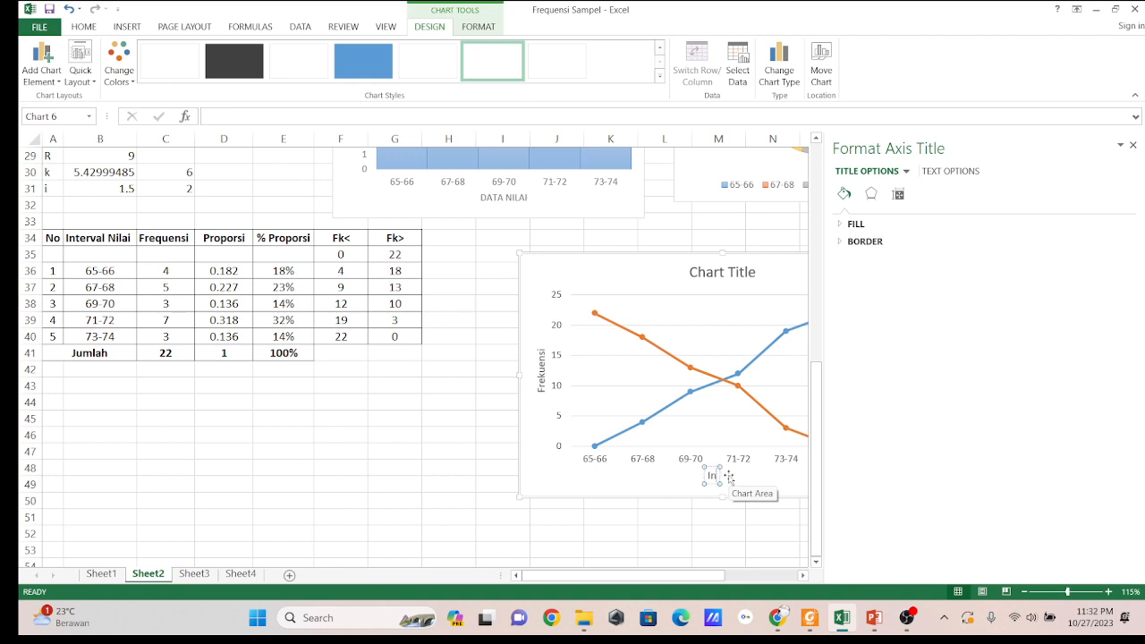
{"action": "type", "text": "teral"}
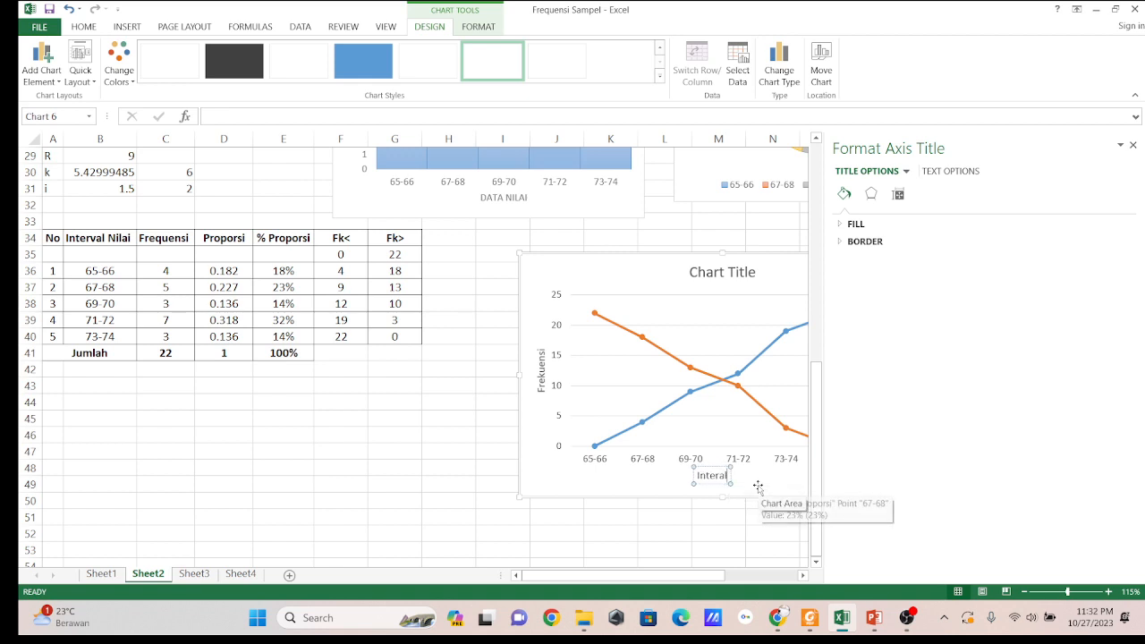
{"action": "key", "text": "BackSpace"}
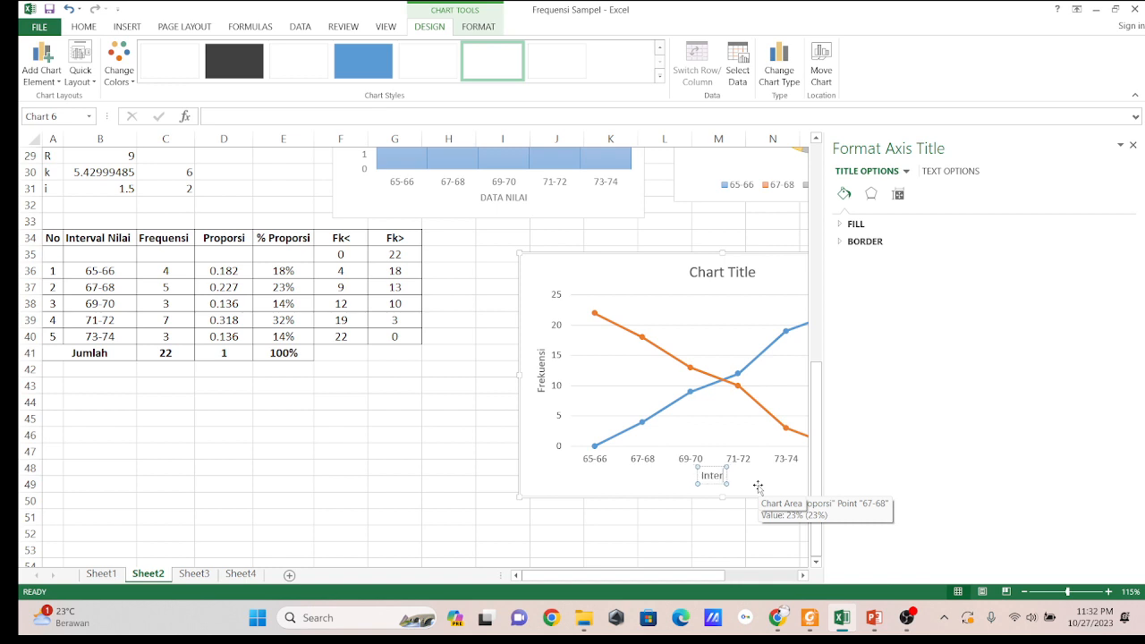
{"action": "type", "text": "val"}
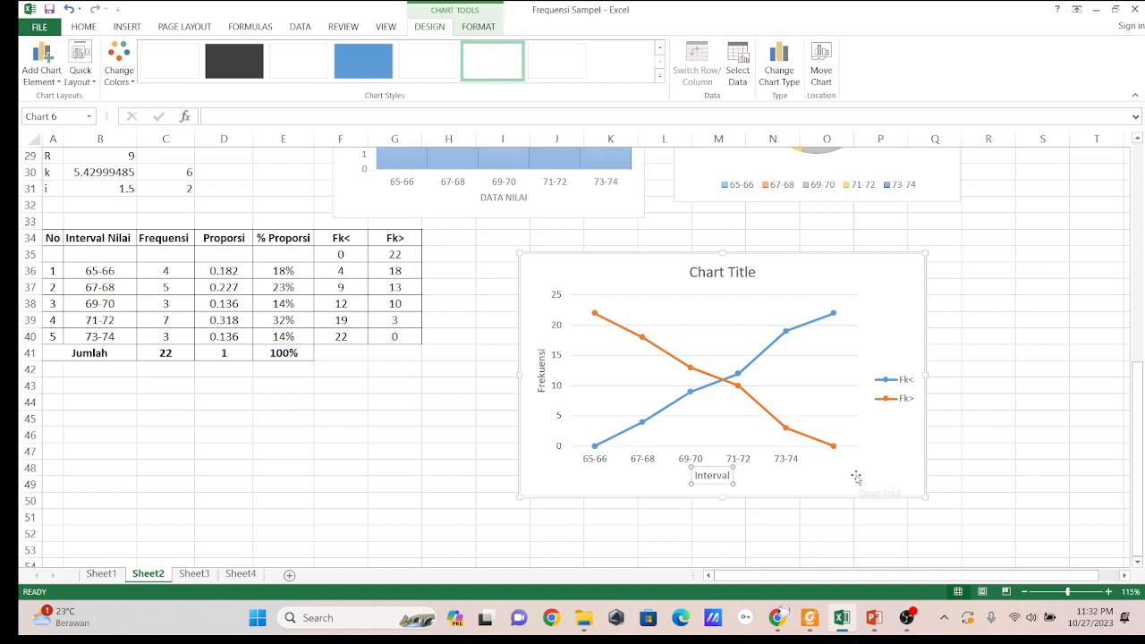
Change the line chart's title to "Grafik Ogie" and deselect the chart.
{"action": "left_click", "coordinate": [725, 273]}
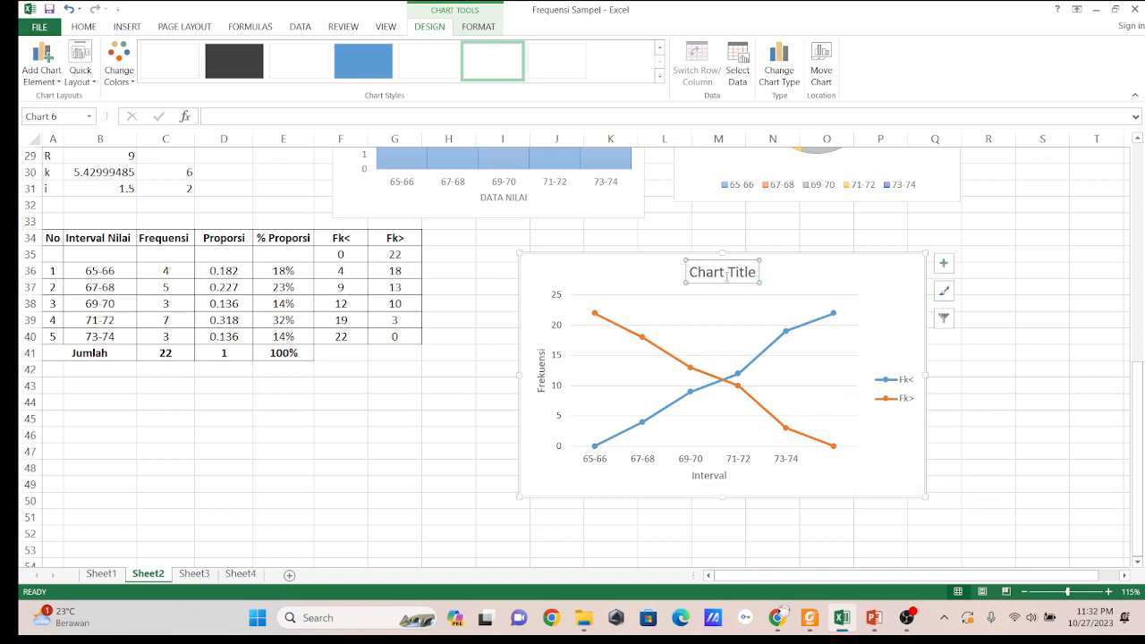
{"action": "left_click_drag", "start_coordinate": [755, 271], "coordinate": [704, 273]}
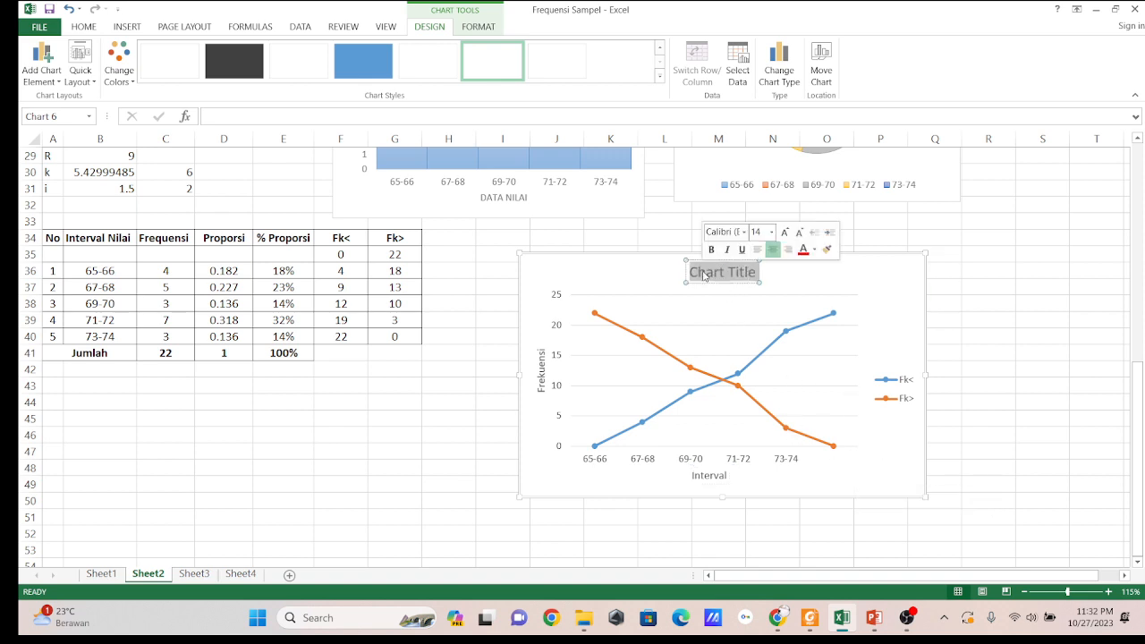
{"action": "type", "text": "Graf"}
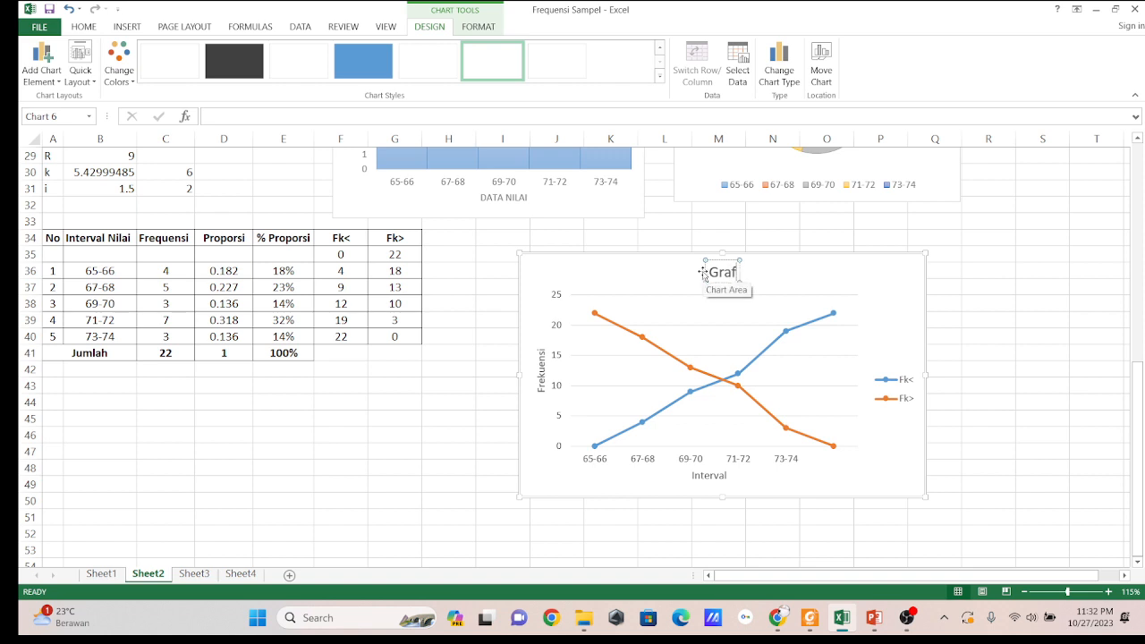
{"action": "type", "text": "ik Og"}
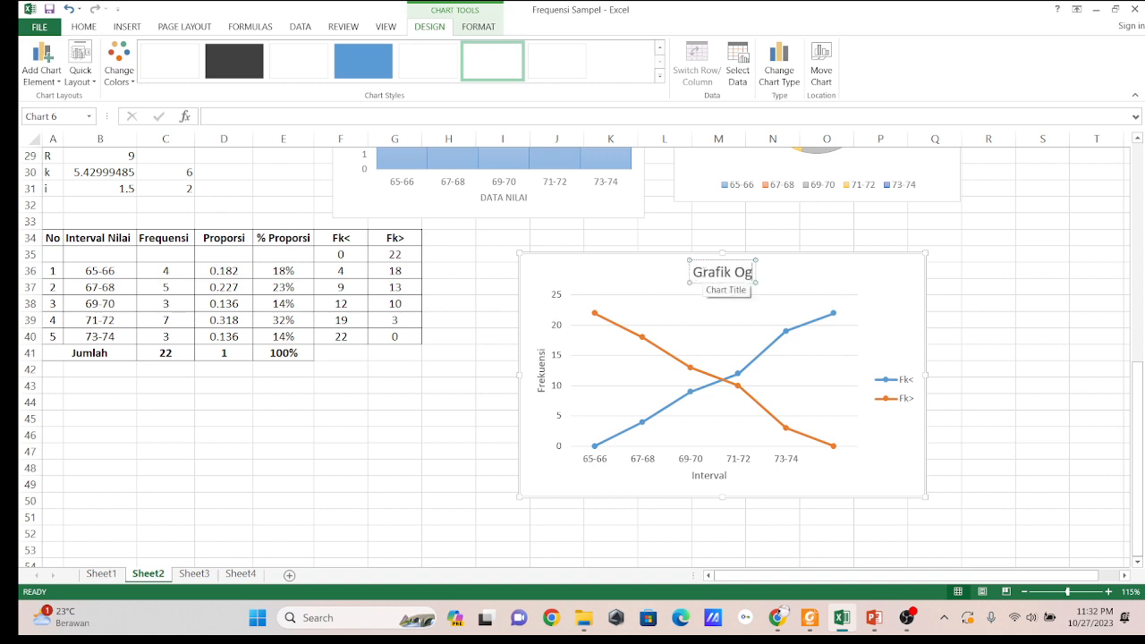
{"action": "type", "text": "i"}
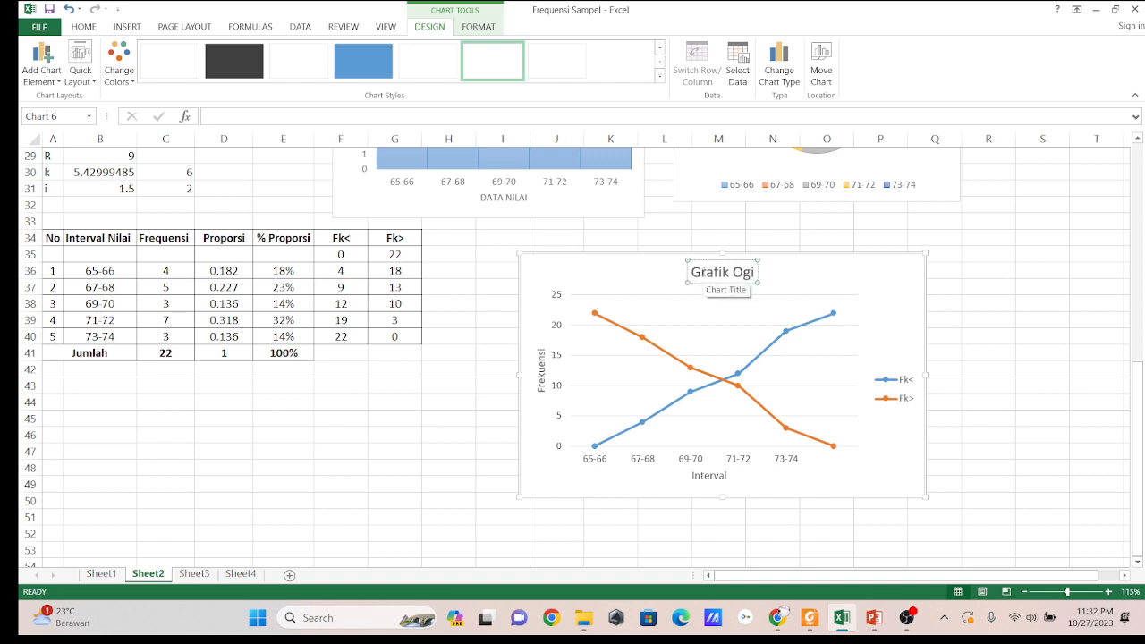
{"action": "type", "text": "e"}
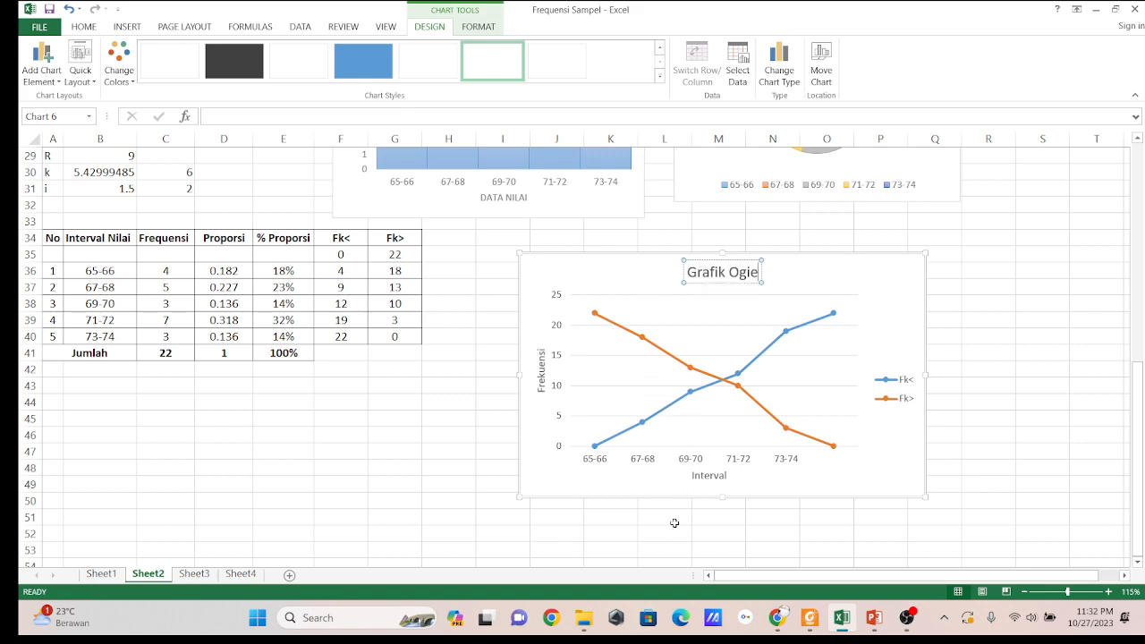
{"action": "left_click", "coordinate": [764, 537]}
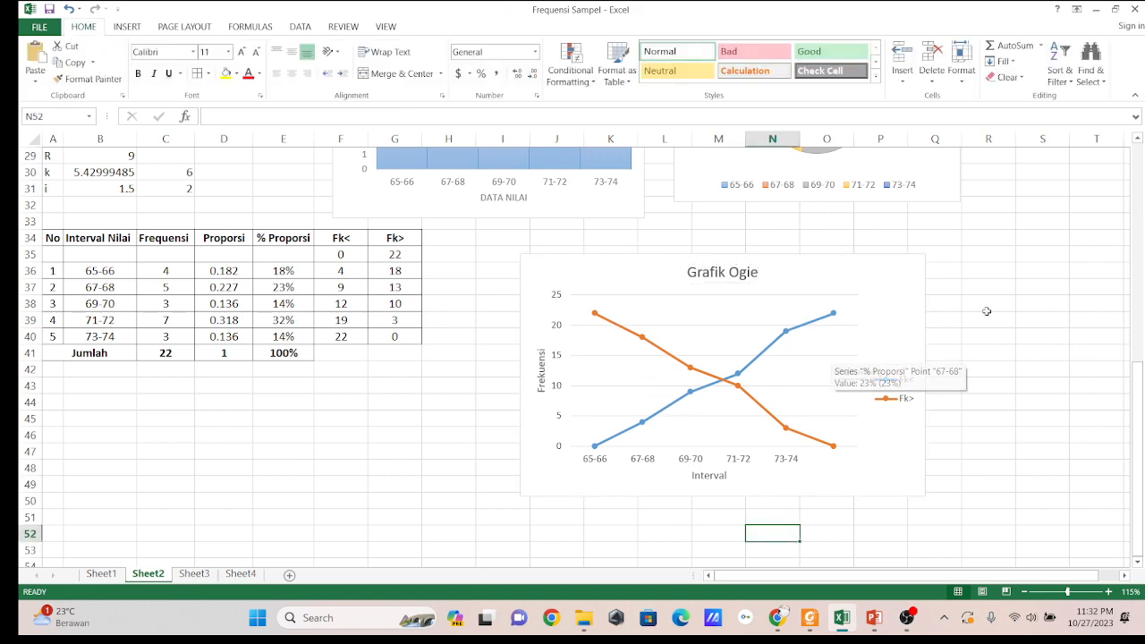
Review the histogram and polygon chart, the % Proporsi pie chart and the Grafik Ogie line chart on Sheet2.
{"action": "scroll", "coordinate": [804, 376], "scroll_direction": "up", "scroll_amount": 3}
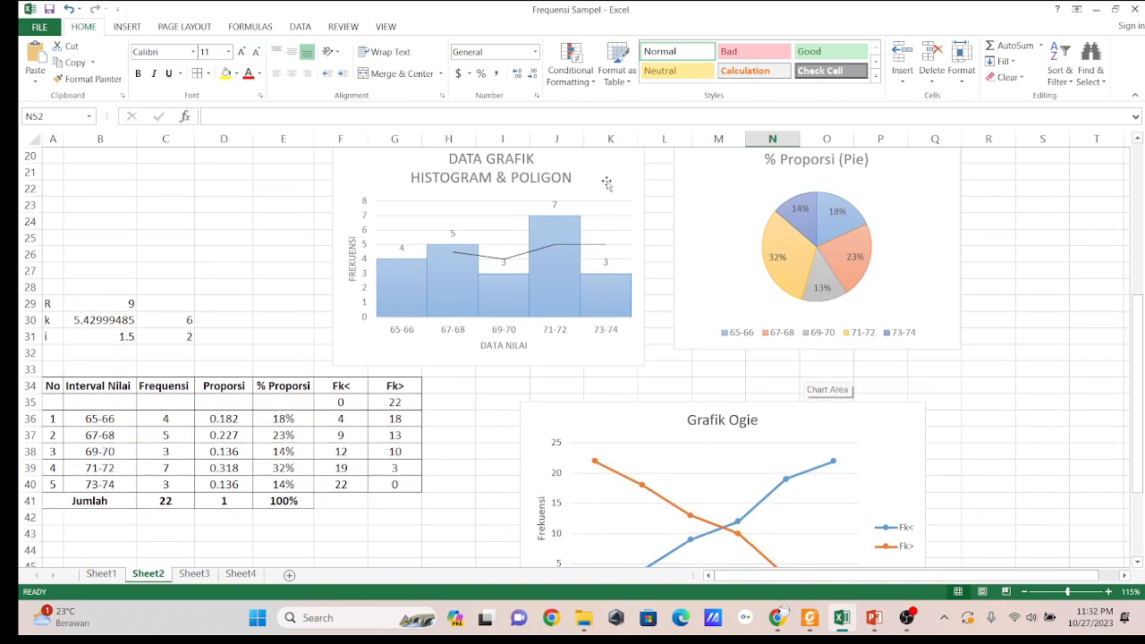
{"action": "left_click", "coordinate": [617, 205]}
{"action": "left_click", "coordinate": [702, 281]}
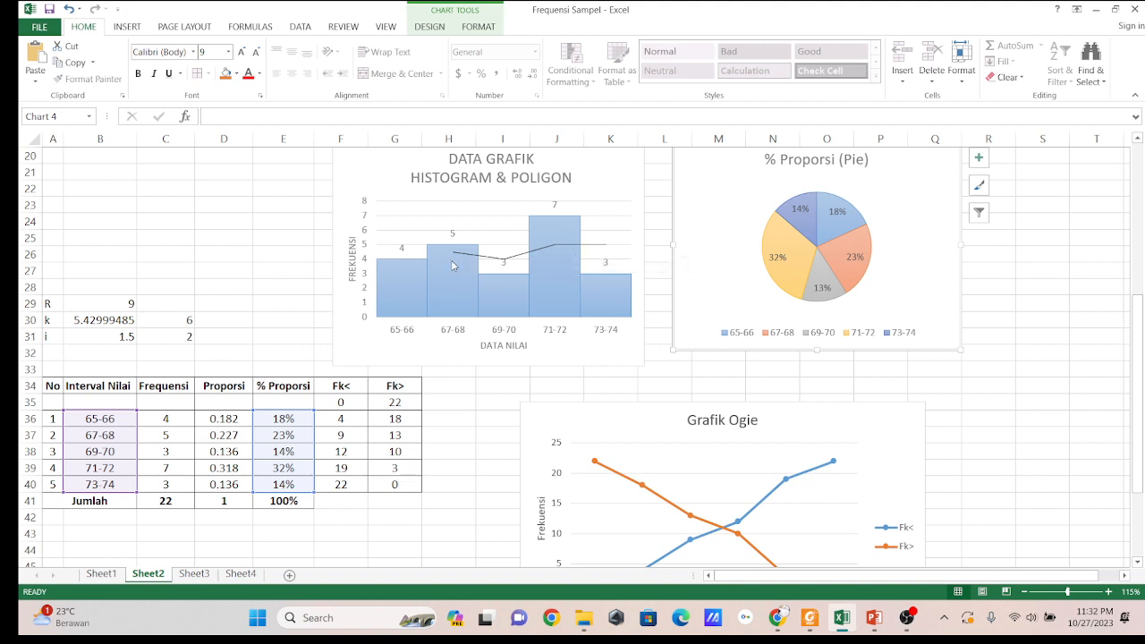
{"action": "scroll", "coordinate": [520, 265], "scroll_direction": "down", "scroll_amount": 5}
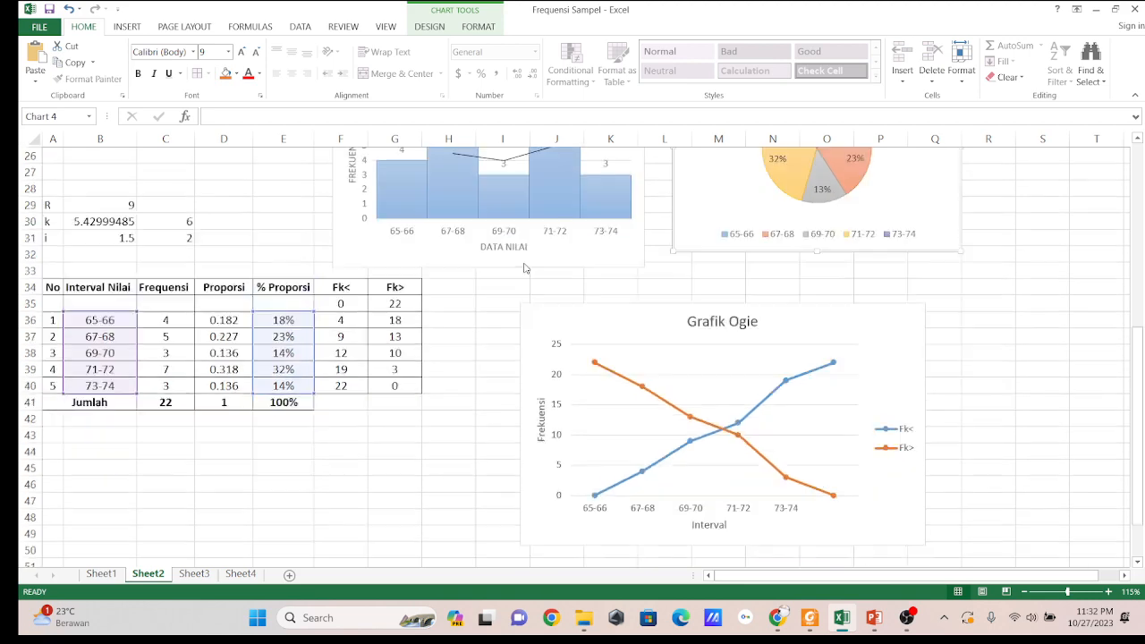
{"action": "scroll", "coordinate": [737, 300], "scroll_direction": "up", "scroll_amount": 2}
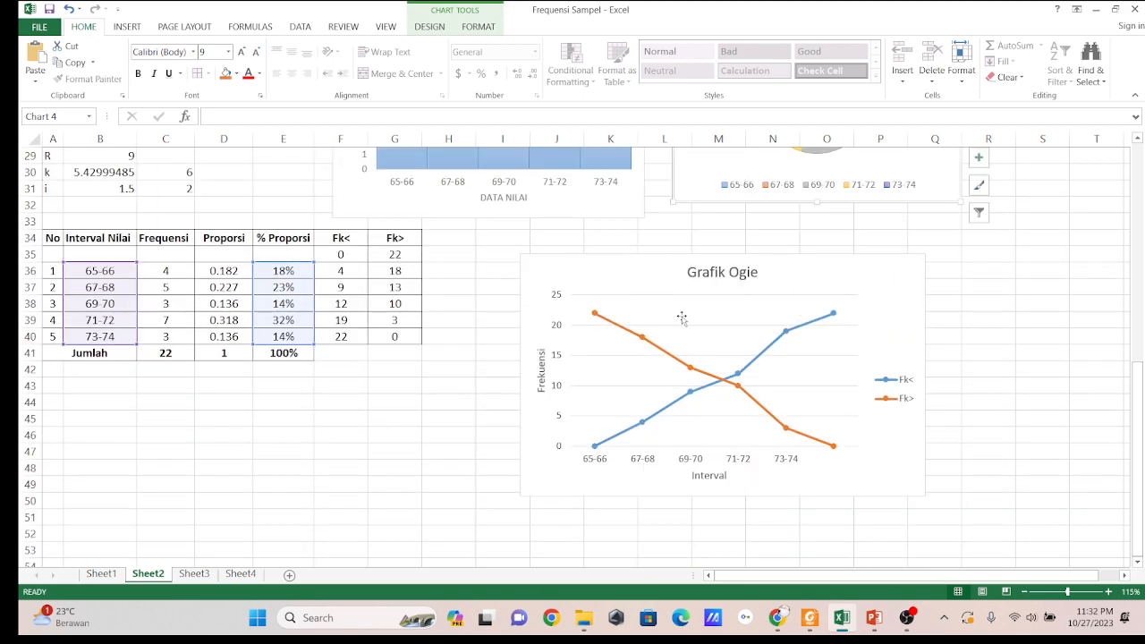